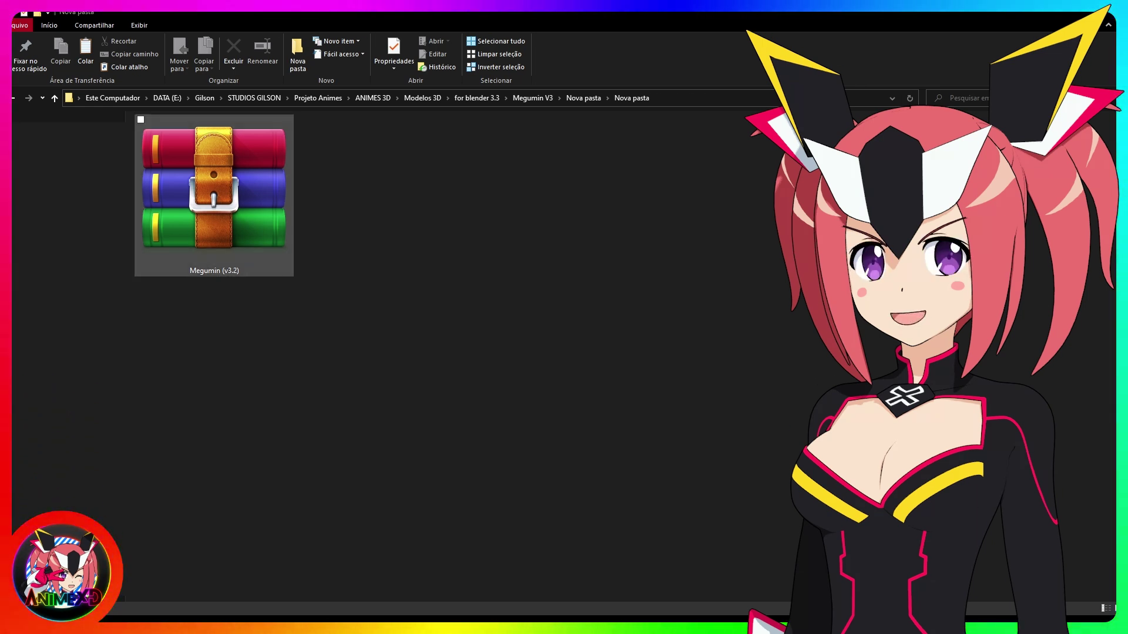
Step: Extract the Megumin (v3.2) archive and open the extracted folder
{"action": "left_click", "coordinate": [213, 215]}
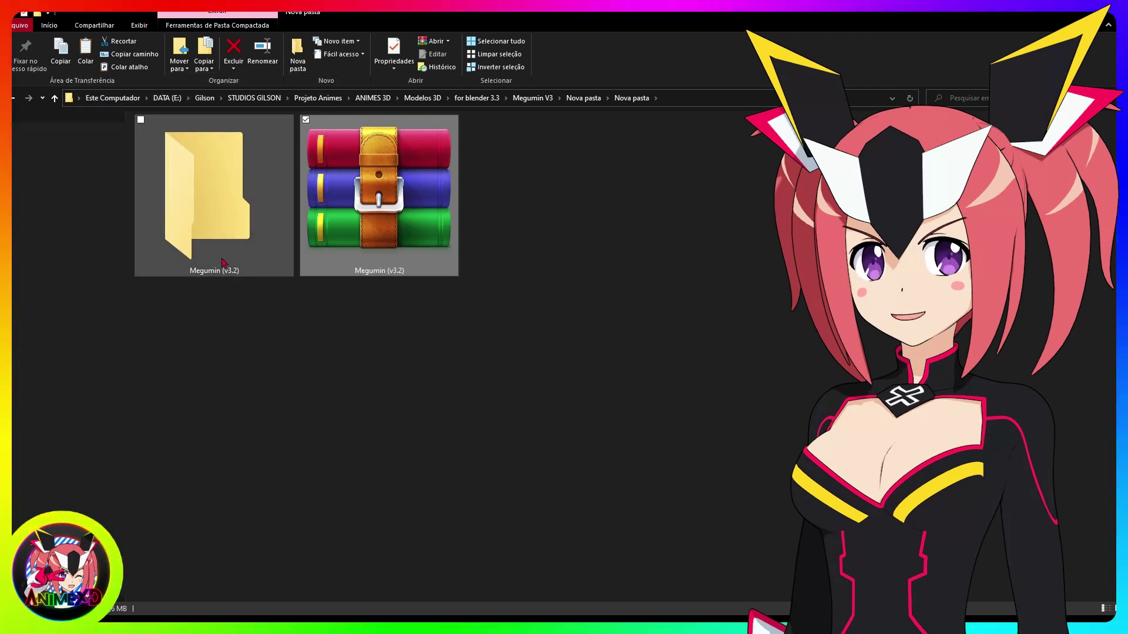
{"action": "left_click", "coordinate": [203, 212]}
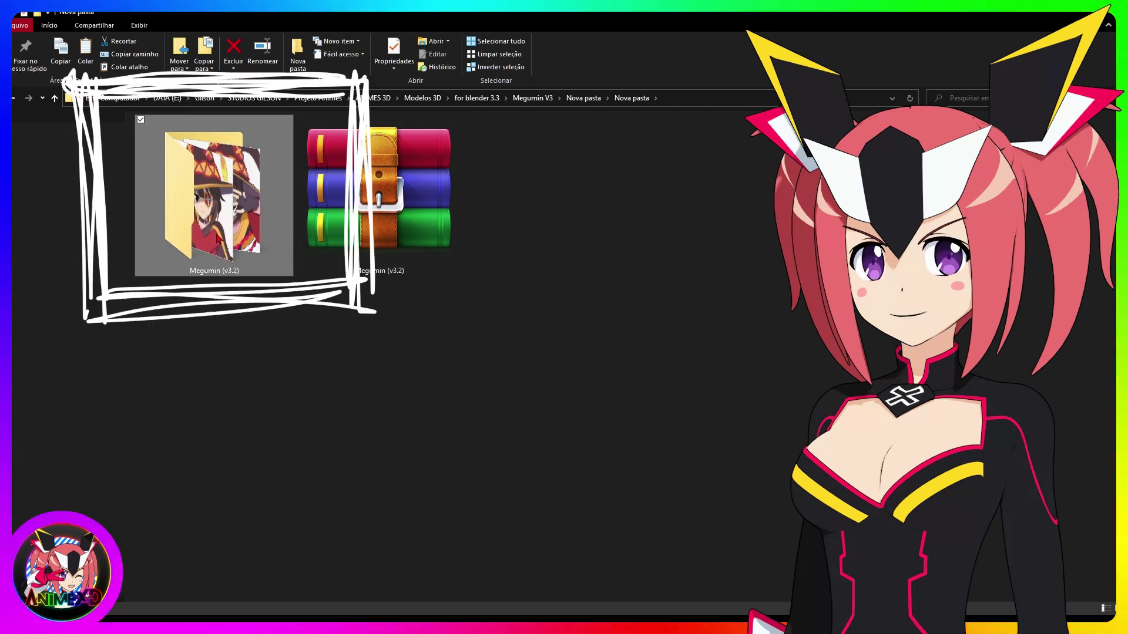
{"action": "double_click", "coordinate": [202, 207]}
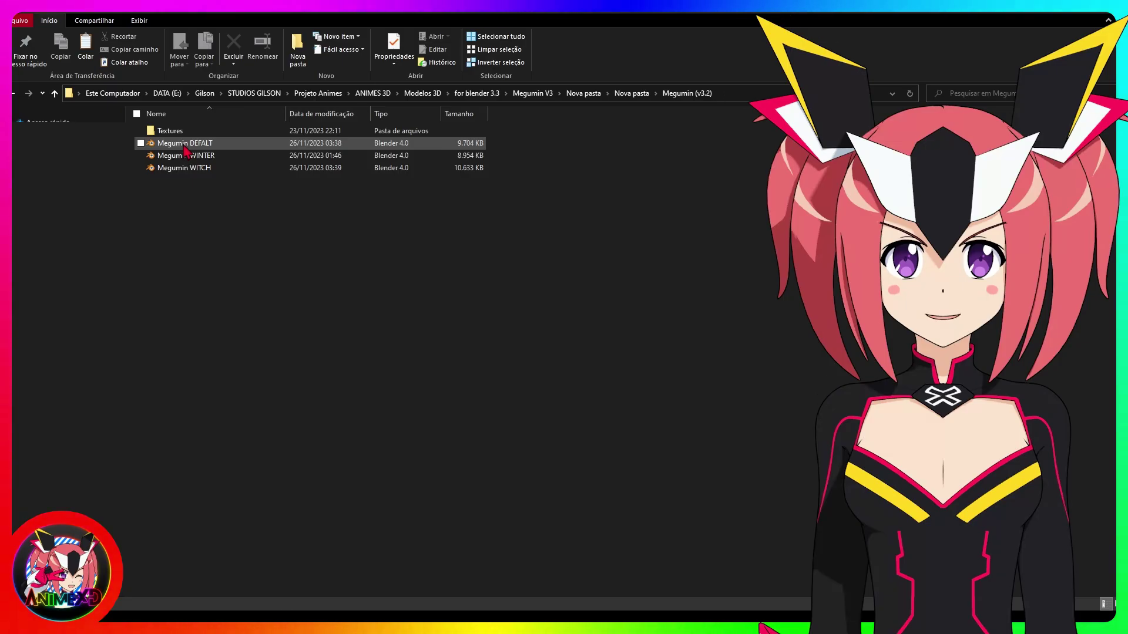
Step: Open the Megumin DEFALT file in Blender
{"action": "left_click", "coordinate": [184, 147]}
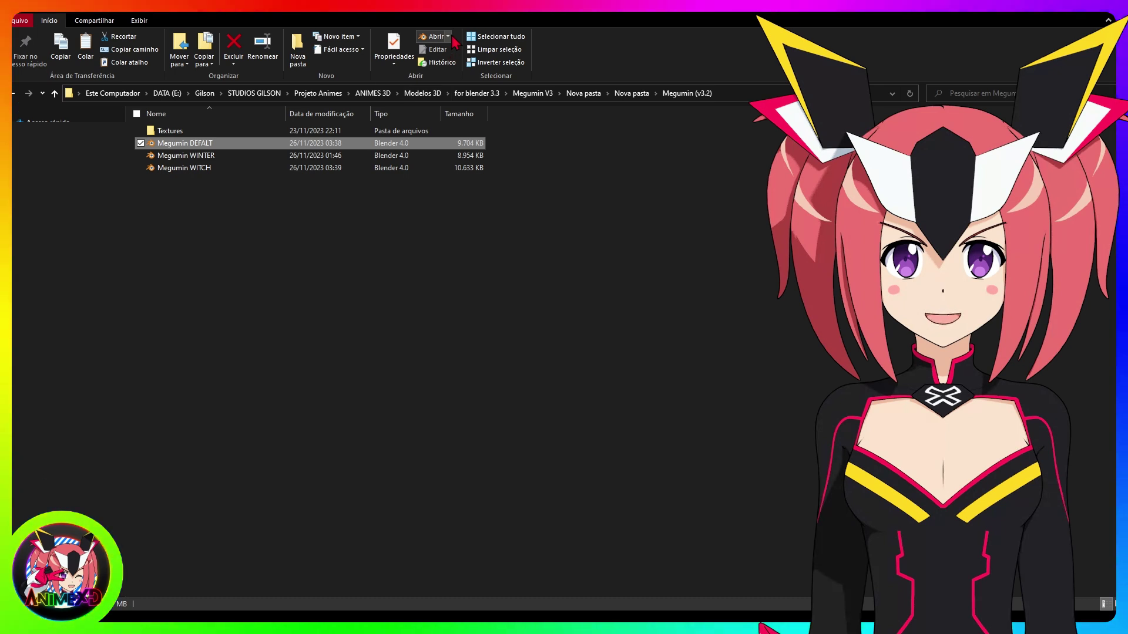
{"action": "left_click", "coordinate": [448, 37]}
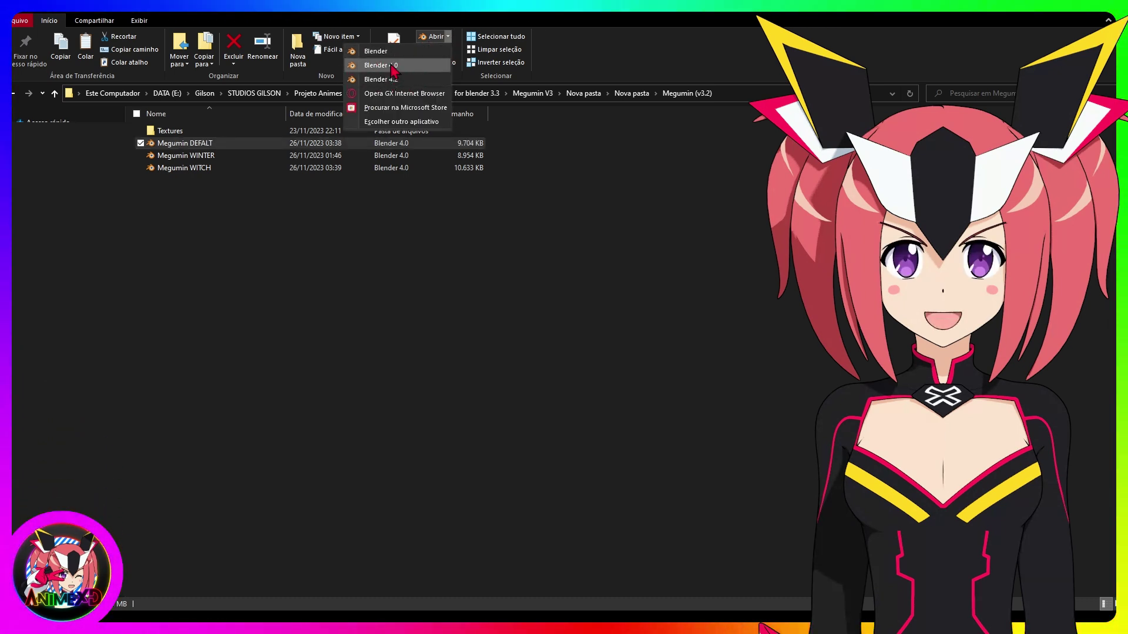
{"action": "left_click", "coordinate": [388, 55]}
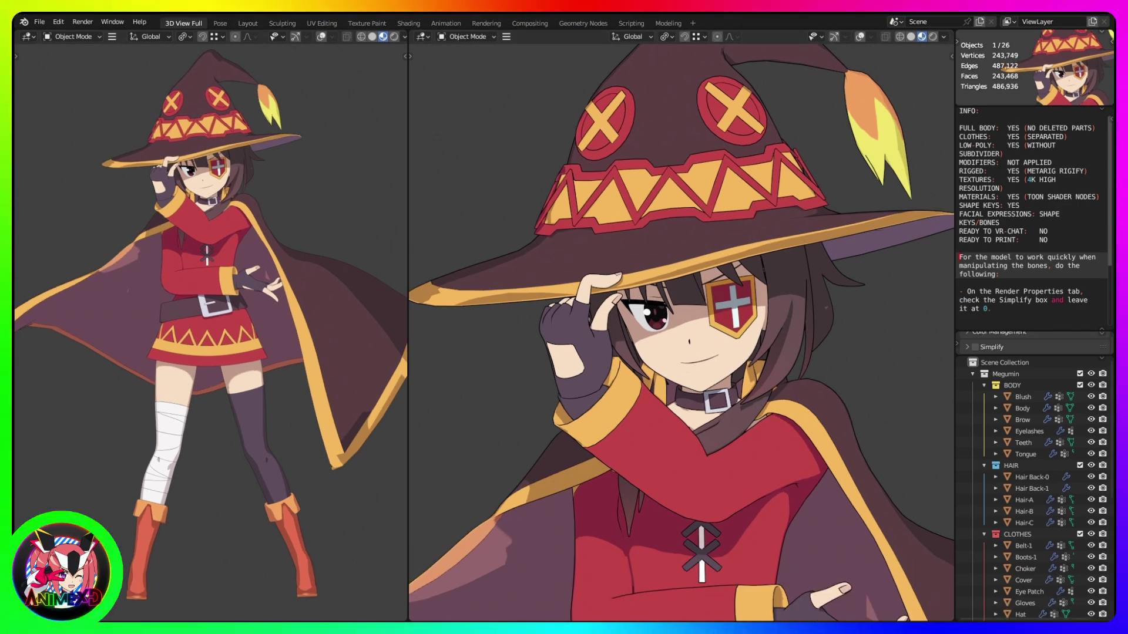
Step: Switch to the Pose workspace and enable Simplify for faster bone manipulation
{"action": "left_click", "coordinate": [220, 23]}
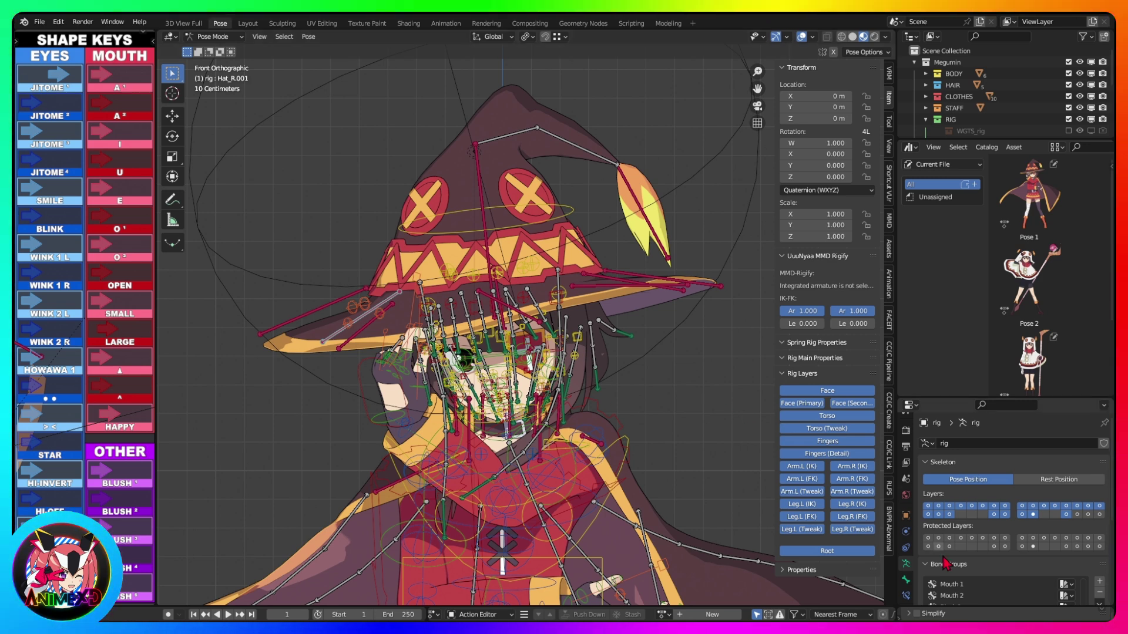
{"action": "left_click", "coordinate": [916, 613]}
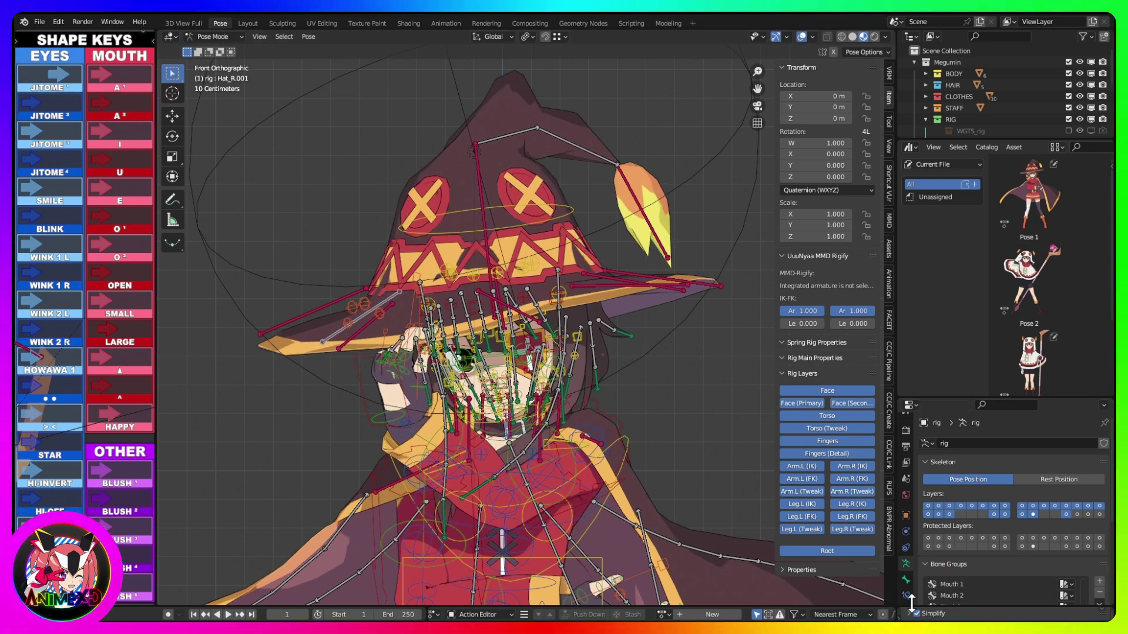
Step: Try moving the bones at the lower ends of the cape on both sides of the character
{"action": "middle_click_drag", "start_coordinate": [587, 457], "coordinate": [276, 117], "text": "shift"}
{"action": "scroll", "coordinate": [470, 390], "scroll_direction": "down", "scroll_amount": 3}
{"action": "middle_click_drag", "start_coordinate": [484, 522], "coordinate": [502, 452], "text": "shift"}
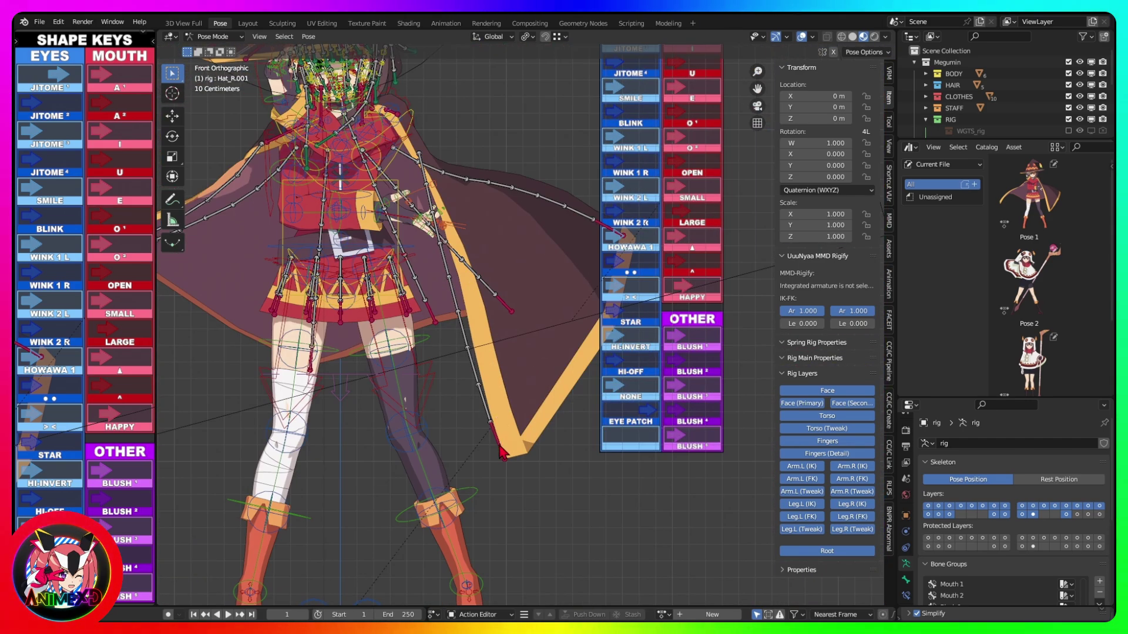
{"action": "key", "text": "g"}
{"action": "right_click", "coordinate": [483, 385]}
{"action": "middle_click_drag", "start_coordinate": [470, 381], "coordinate": [653, 427], "text": "shift"}
{"action": "left_click", "coordinate": [200, 404]}
{"action": "key", "text": "g"}
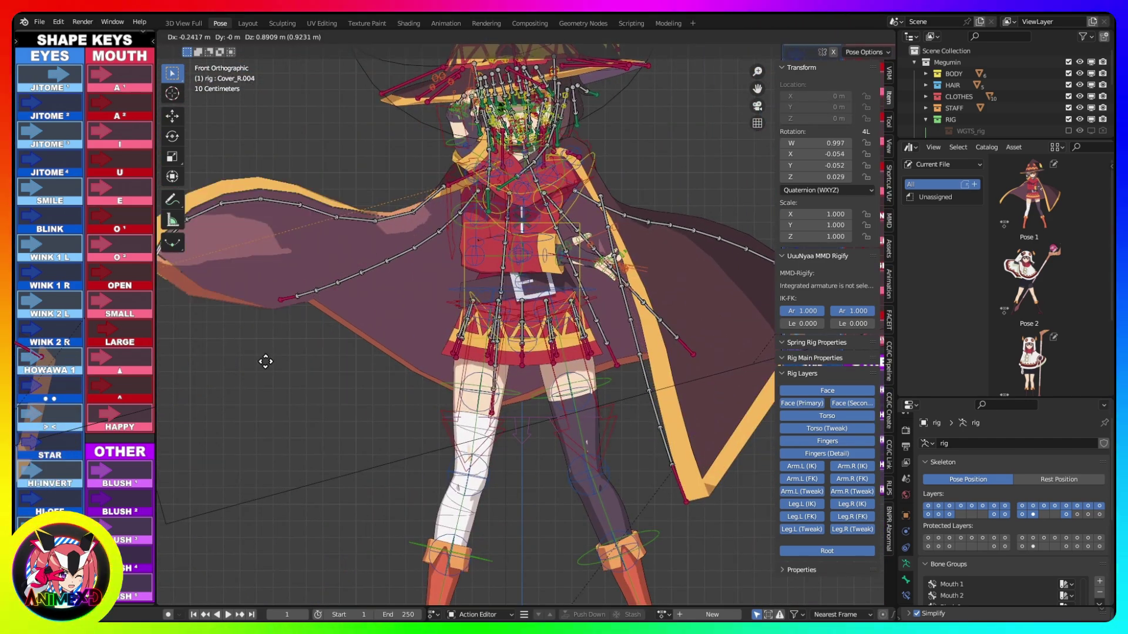
{"action": "right_click", "coordinate": [352, 305]}
Step: Try the EYE PATCH shape key control to take the patch off the character's eye
{"action": "middle_click_drag", "start_coordinate": [460, 312], "coordinate": [492, 502], "text": "shift"}
{"action": "scroll", "coordinate": [491, 500], "scroll_direction": "up", "scroll_amount": 3}
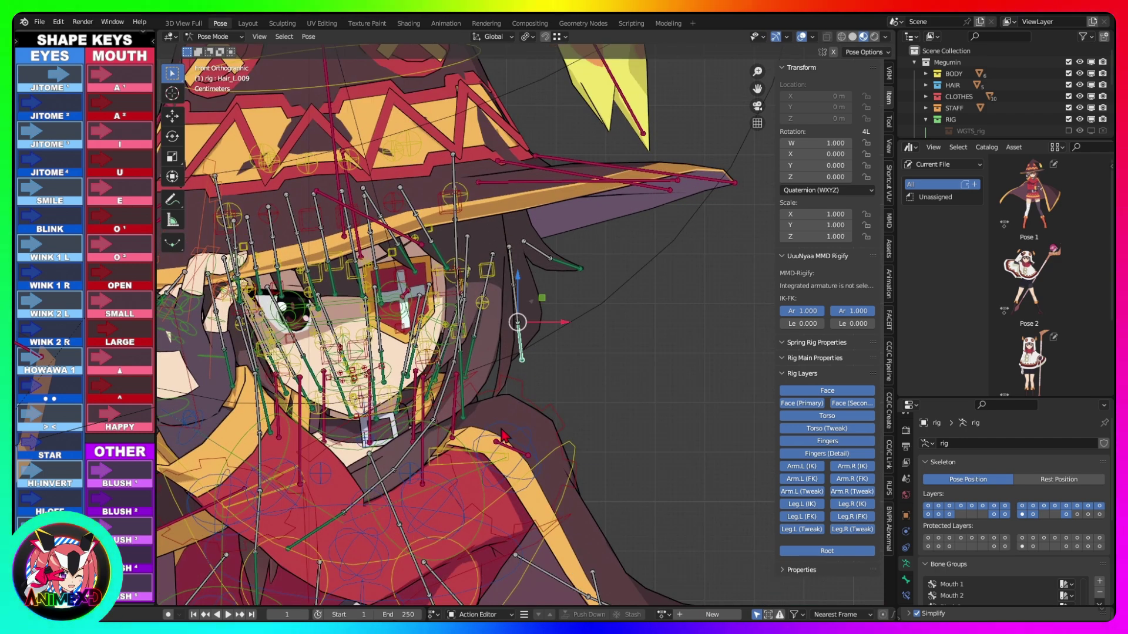
{"action": "scroll", "coordinate": [578, 376], "scroll_direction": "up", "scroll_amount": 2}
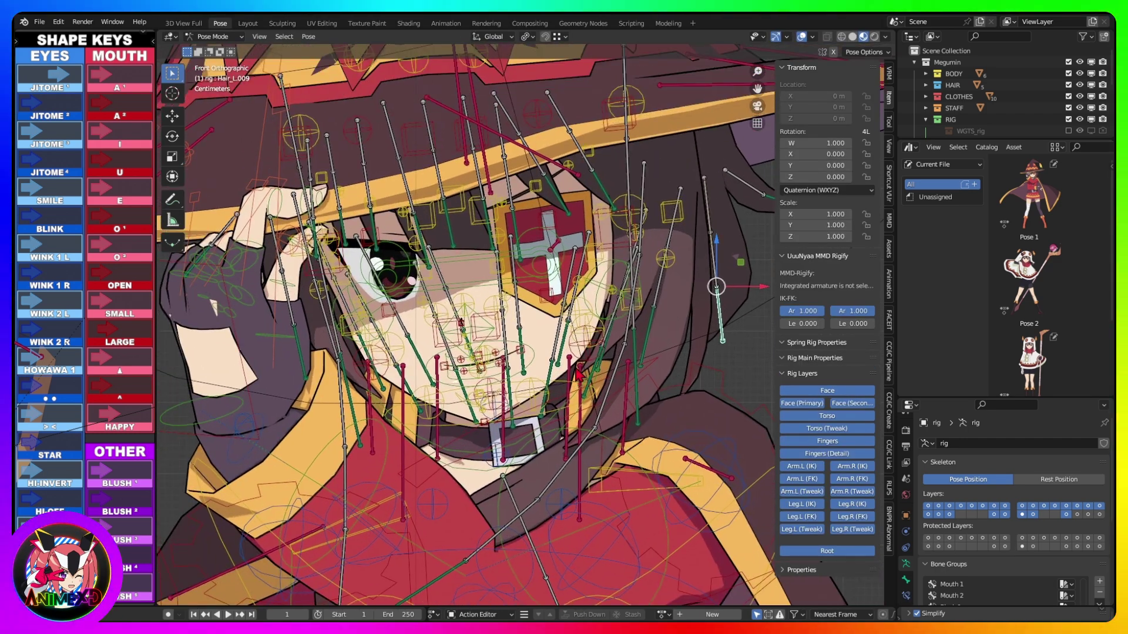
{"action": "left_click", "coordinate": [36, 558]}
{"action": "key", "text": "g"}
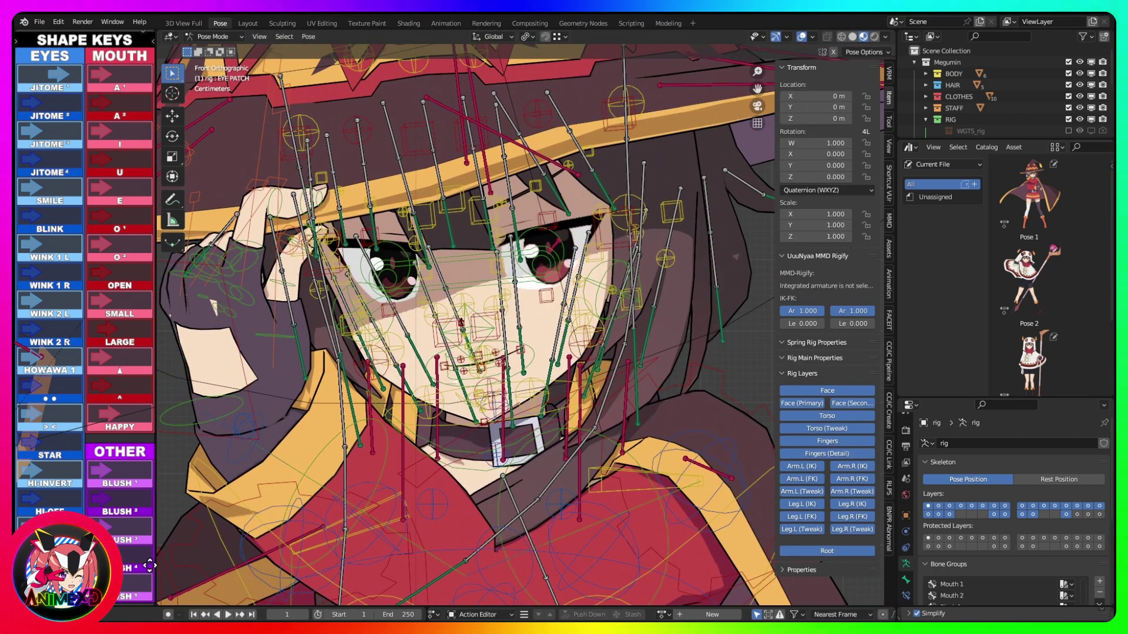
Step: Try out the first three BLUSH shape key controls one after another
{"action": "key", "text": "g"}
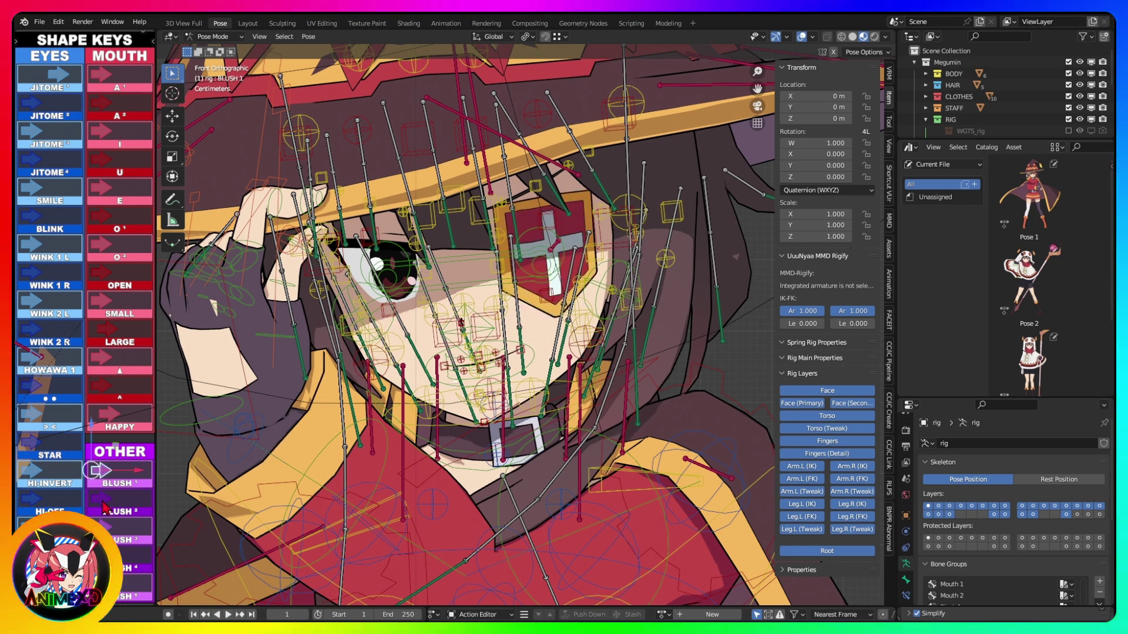
{"action": "left_click", "coordinate": [104, 502]}
{"action": "key", "text": "g"}
{"action": "right_click", "coordinate": [140, 504]}
{"action": "left_click", "coordinate": [105, 529]}
{"action": "key", "text": "g"}
{"action": "right_click", "coordinate": [141, 529]}
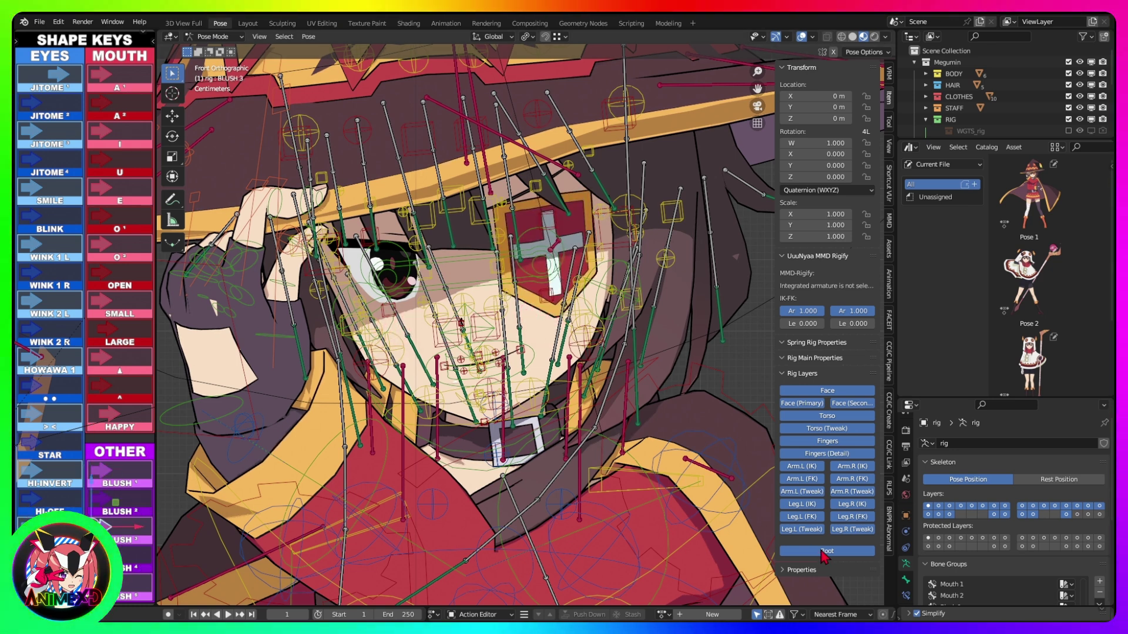
Step: Hide the hair and clothes bone layers and all rig layers except Face
{"action": "mouse_move", "coordinate": [790, 470]}
{"action": "left_mouse_down"}
{"action": "mouse_move", "coordinate": [808, 425]}
{"action": "mouse_move", "coordinate": [827, 412]}
{"action": "mouse_move", "coordinate": [869, 460]}
{"action": "mouse_move", "coordinate": [852, 534]}
{"action": "mouse_move", "coordinate": [817, 508]}
{"action": "left_mouse_up"}
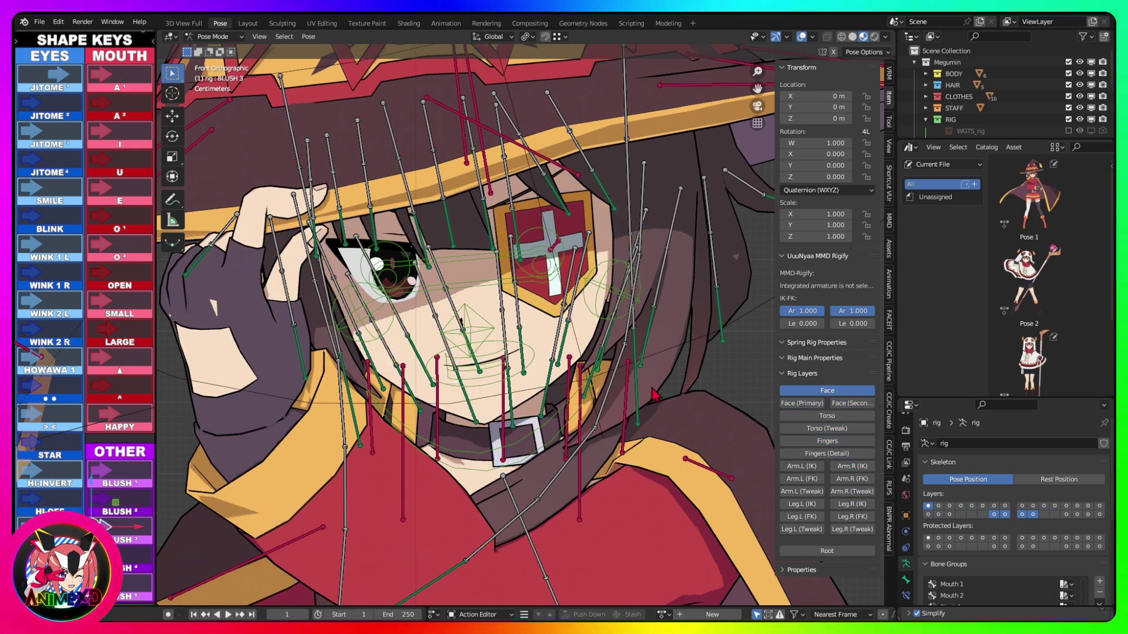
{"action": "left_click", "coordinate": [994, 516], "text": "shift"}
{"action": "left_click", "coordinate": [1005, 516], "text": "shift"}
{"action": "left_click", "coordinate": [1022, 515], "text": "shift"}
{"action": "left_click", "coordinate": [1033, 515], "text": "shift"}
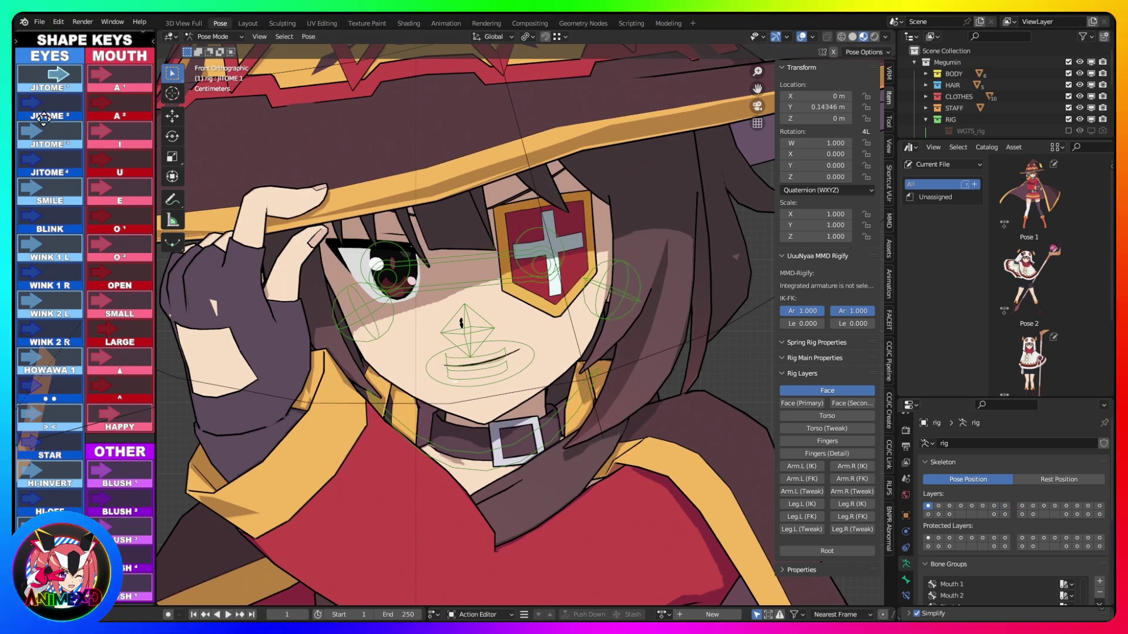
Step: Try out the EYES shape key controls, including JITOME, HI-INVERT and WINK 1 R
{"action": "left_click_drag", "start_coordinate": [44, 119], "coordinate": [28, 104]}
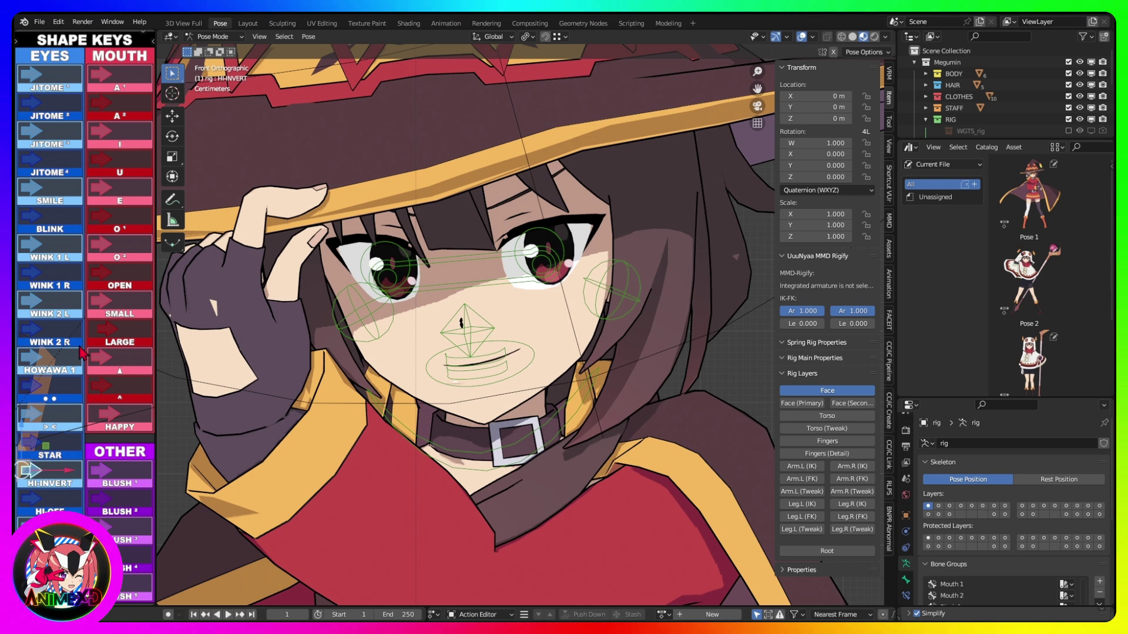
{"action": "left_click_drag", "start_coordinate": [33, 159], "coordinate": [122, 224]}
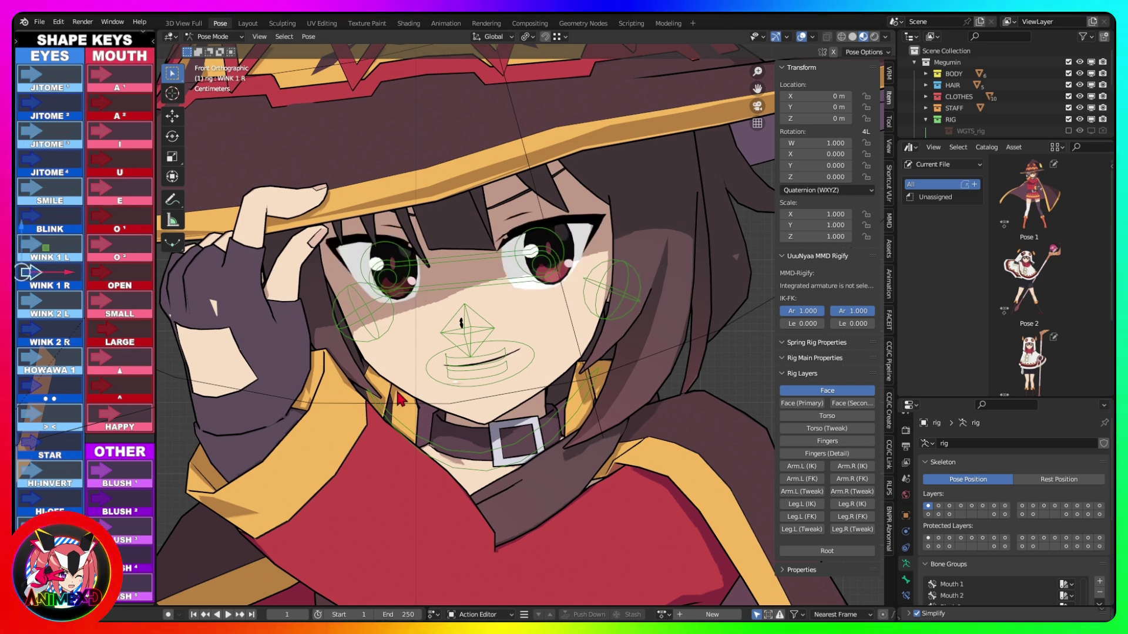
Step: In the Layout workspace, show all rig layers and put the rig in Pose Mode
{"action": "left_click", "coordinate": [246, 24]}
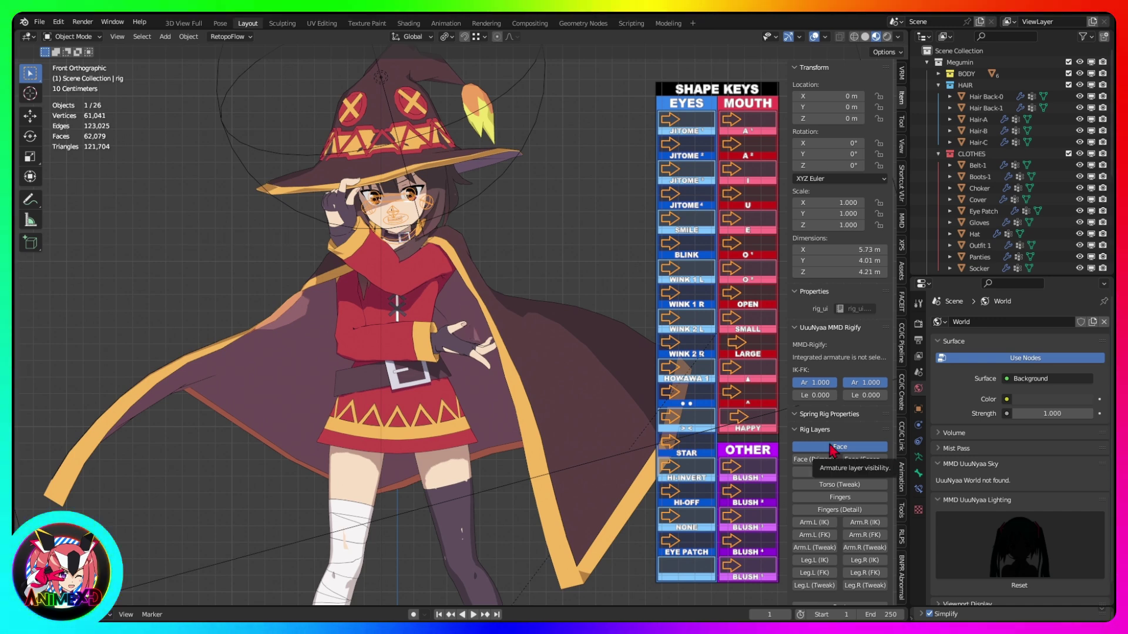
{"action": "scroll", "coordinate": [830, 483], "scroll_direction": "down", "scroll_amount": 1}
{"action": "mouse_move", "coordinate": [824, 449]}
{"action": "left_mouse_down"}
{"action": "mouse_move", "coordinate": [876, 450]}
{"action": "mouse_move", "coordinate": [843, 603]}
{"action": "mouse_move", "coordinate": [817, 509]}
{"action": "left_mouse_up"}
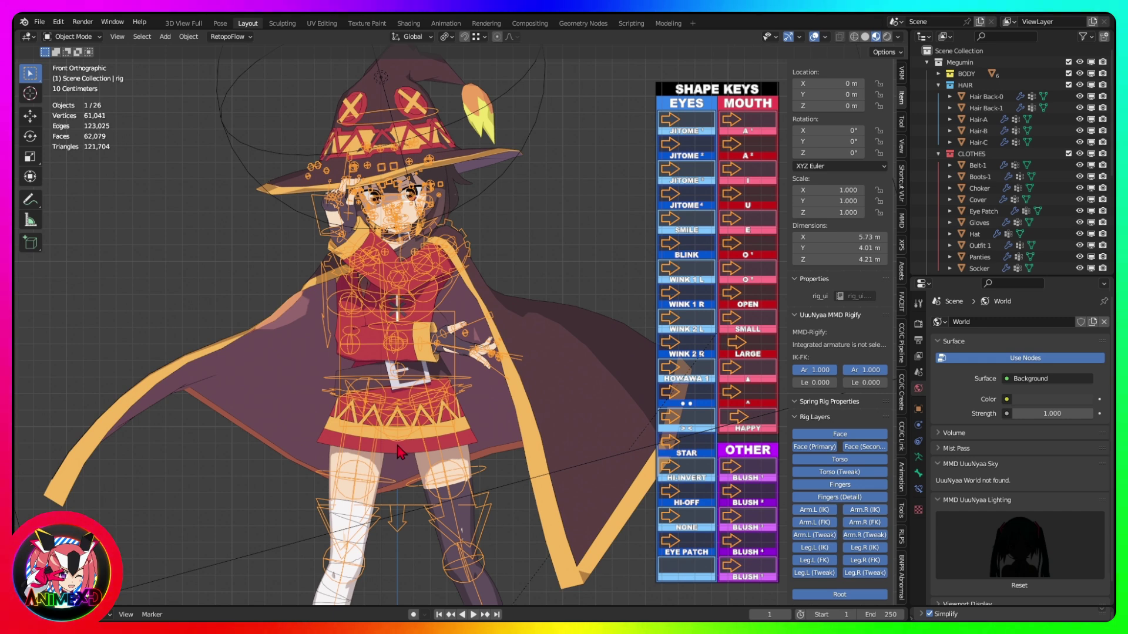
{"action": "left_click", "coordinate": [82, 37]}
{"action": "left_click", "coordinate": [75, 75]}
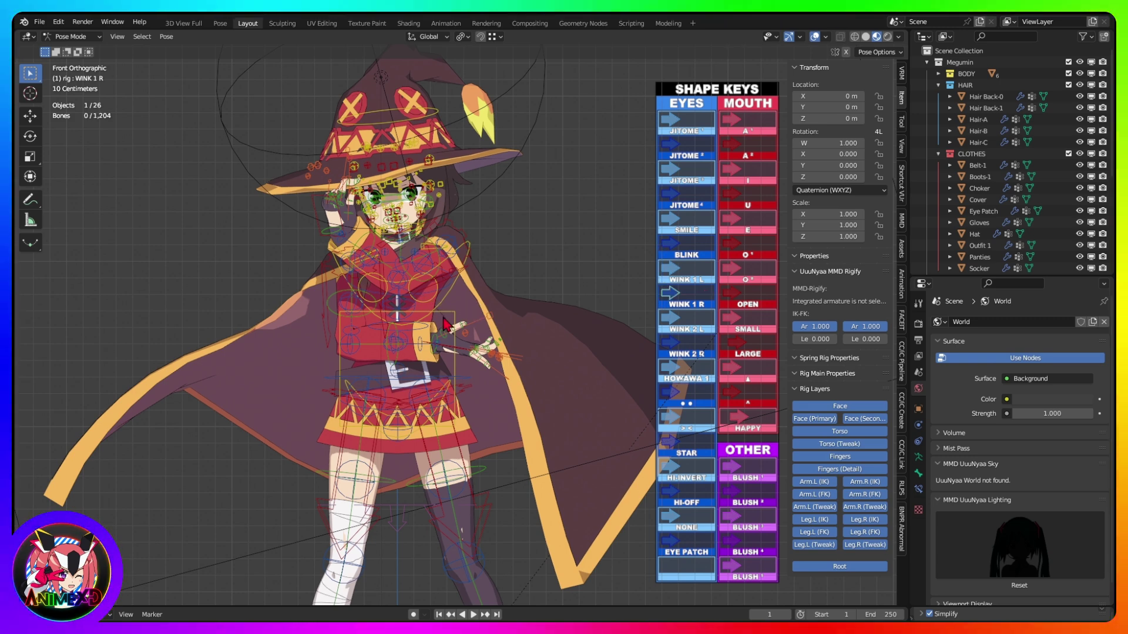
Step: Select all visible bones and clear their location, rotation and scale
{"action": "key", "text": "a"}
{"action": "key", "text": "alt+g"}
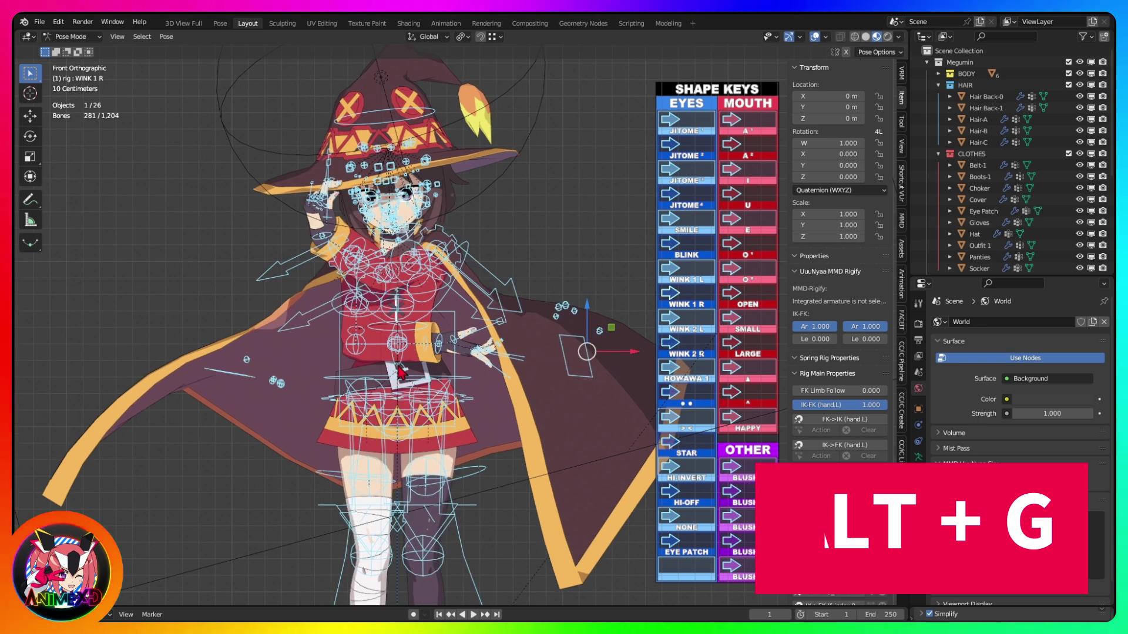
{"action": "key", "text": "alt+r"}
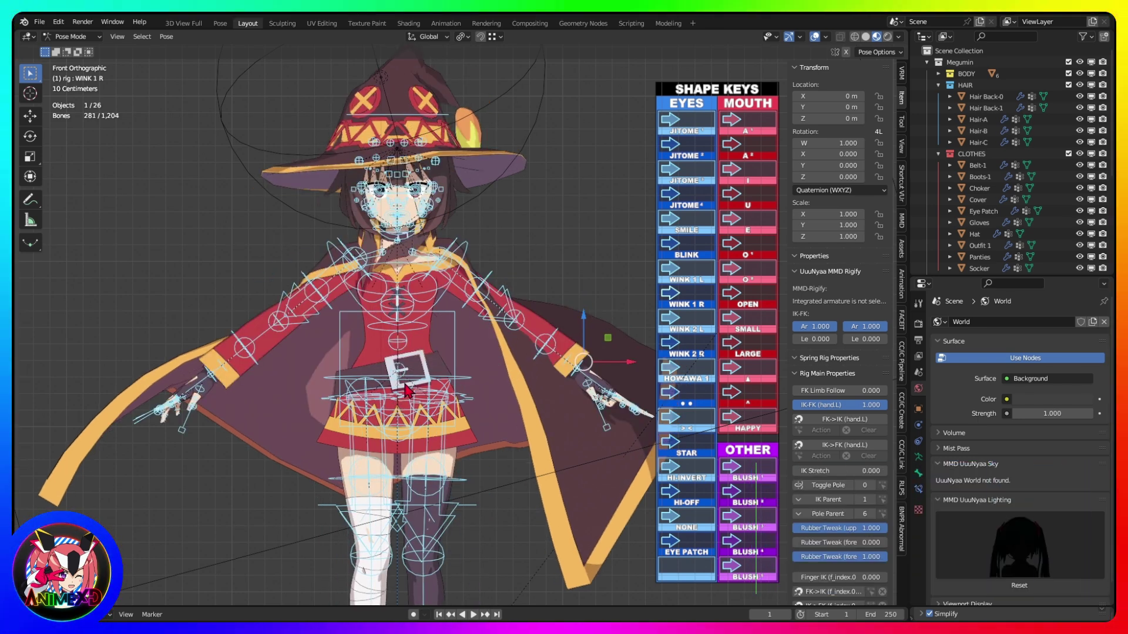
{"action": "key", "text": "alt+s"}
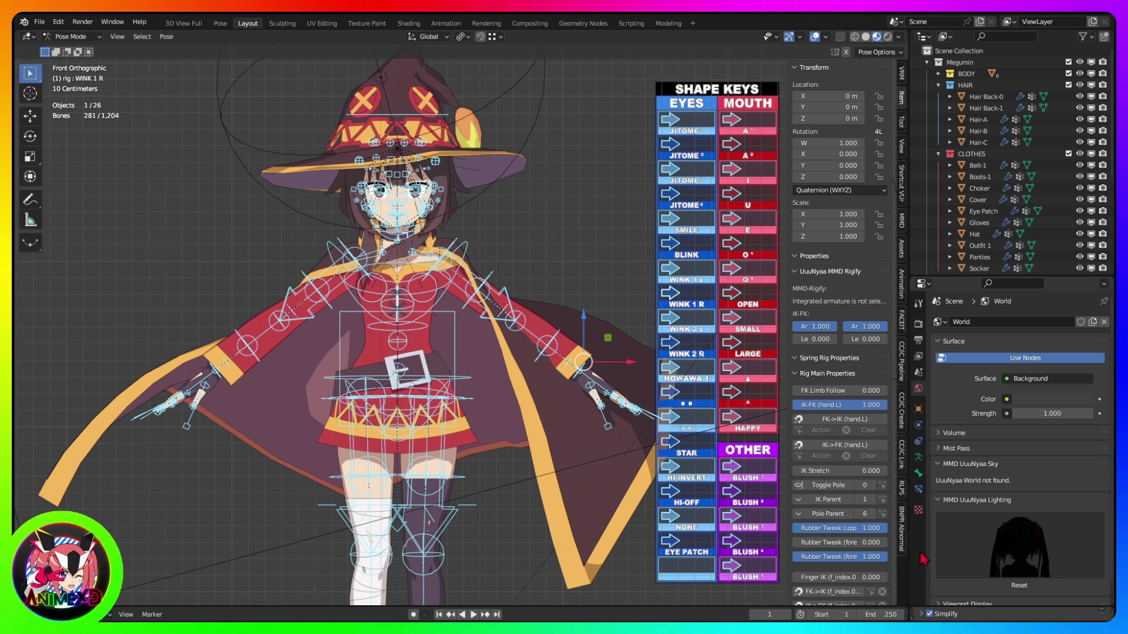
Step: Show the armature's hidden hair and clothes bone layers in addition to the visible ones
{"action": "left_click", "coordinate": [919, 458]}
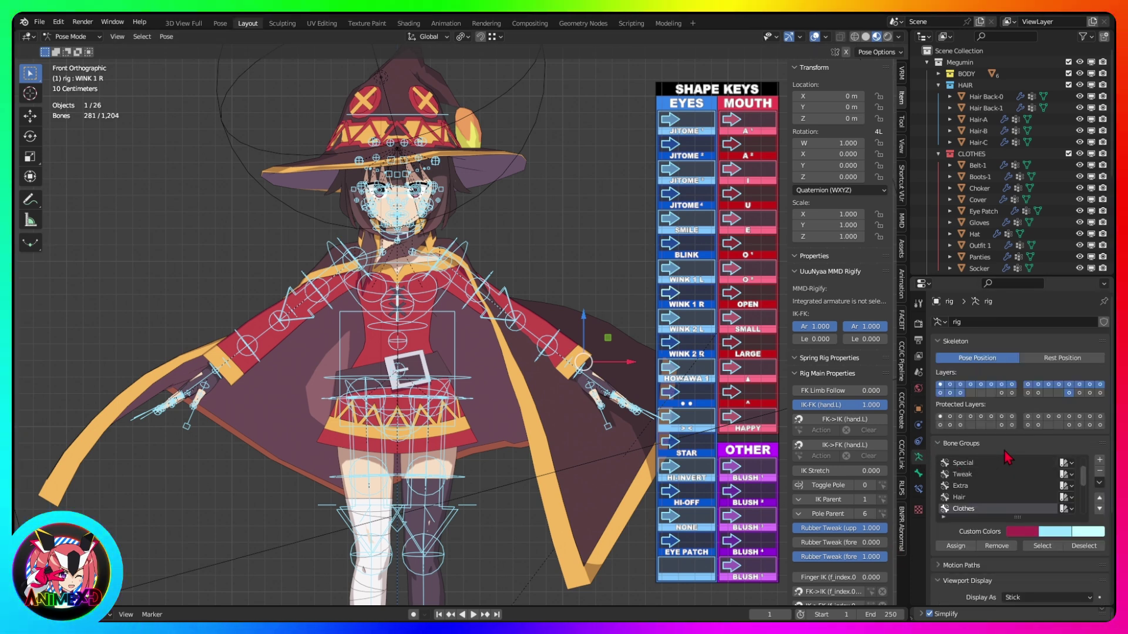
{"action": "left_click", "coordinate": [1011, 393], "text": "shift"}
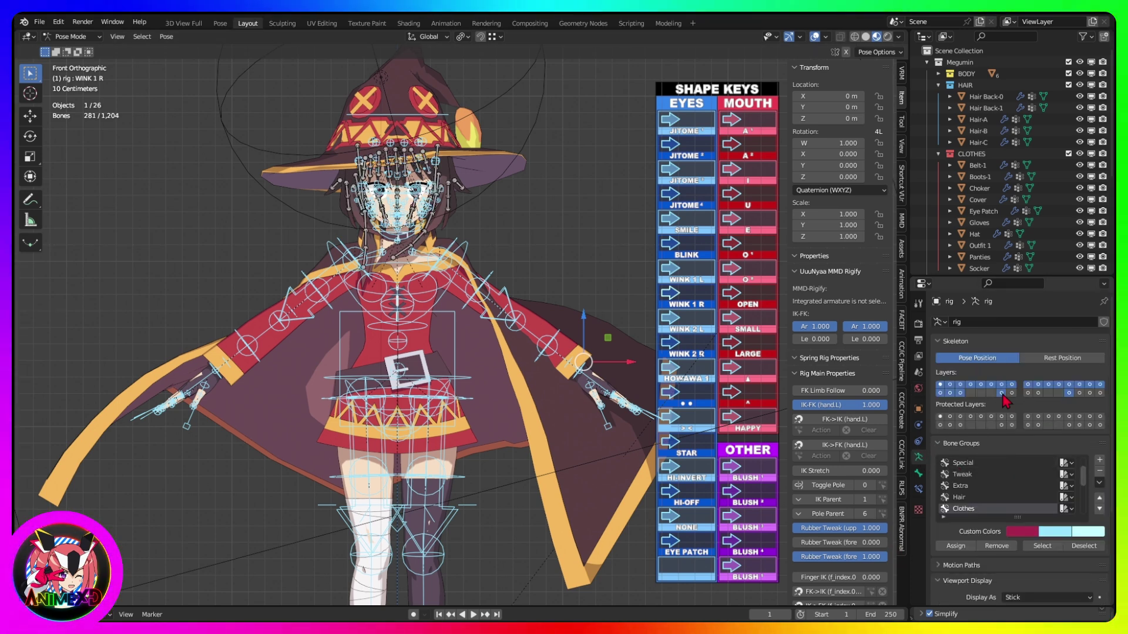
{"action": "left_click", "coordinate": [1012, 394], "text": "shift"}
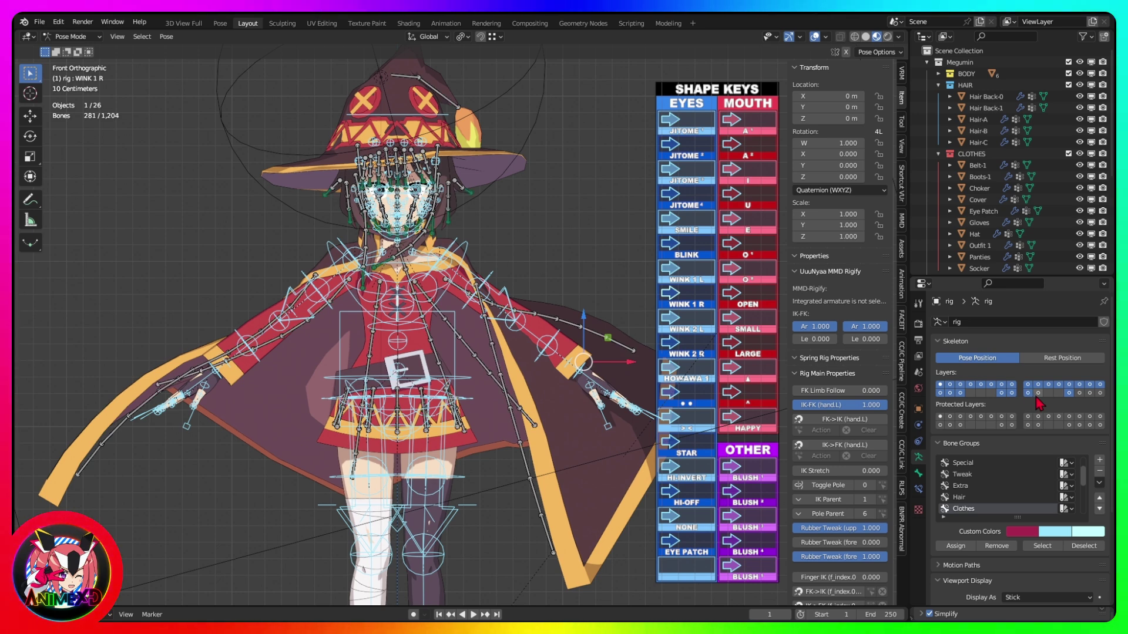
{"action": "left_click", "coordinate": [1038, 393], "text": "shift"}
Step: Reselect all bones, including hair and clothes, and clear their rotation and location
{"action": "key", "text": "alt+a"}
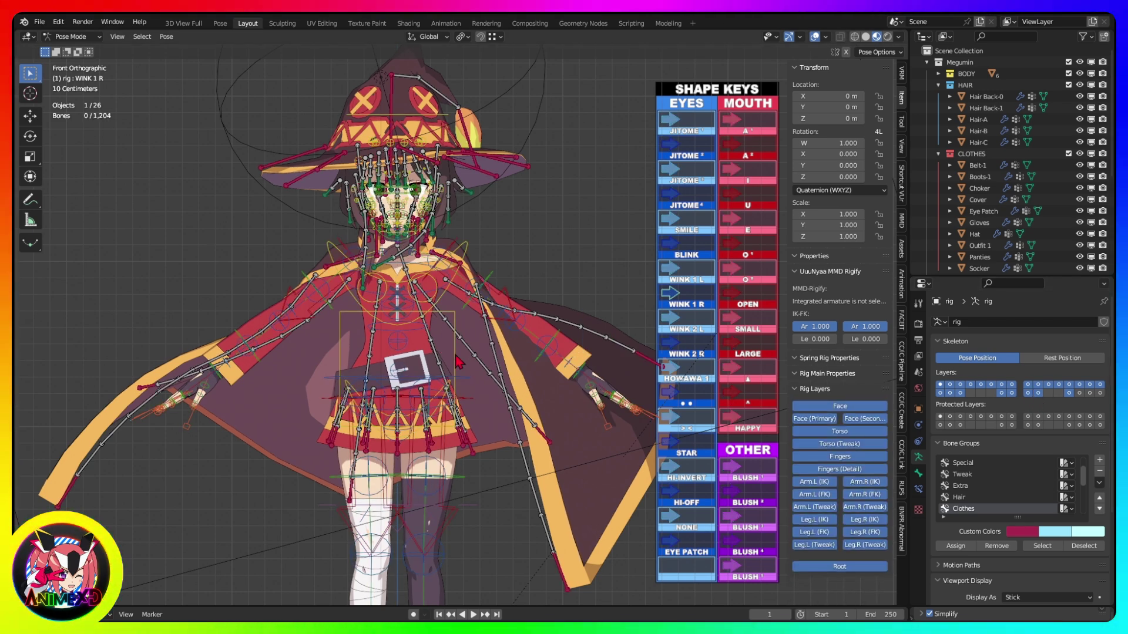
{"action": "key", "text": "a"}
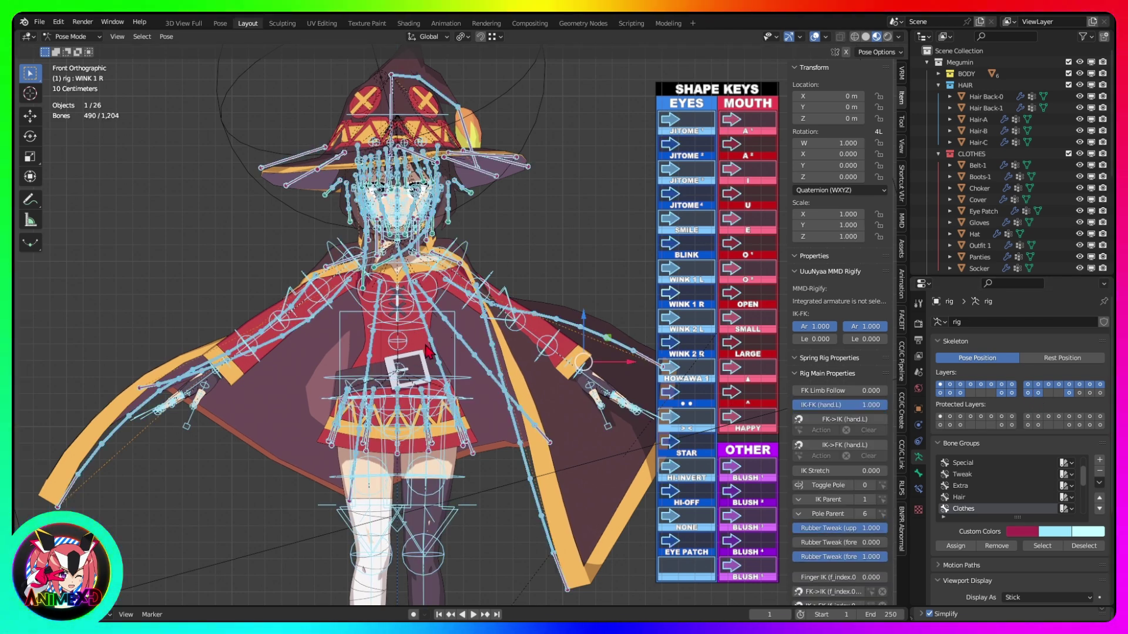
{"action": "key", "text": "alt+r"}
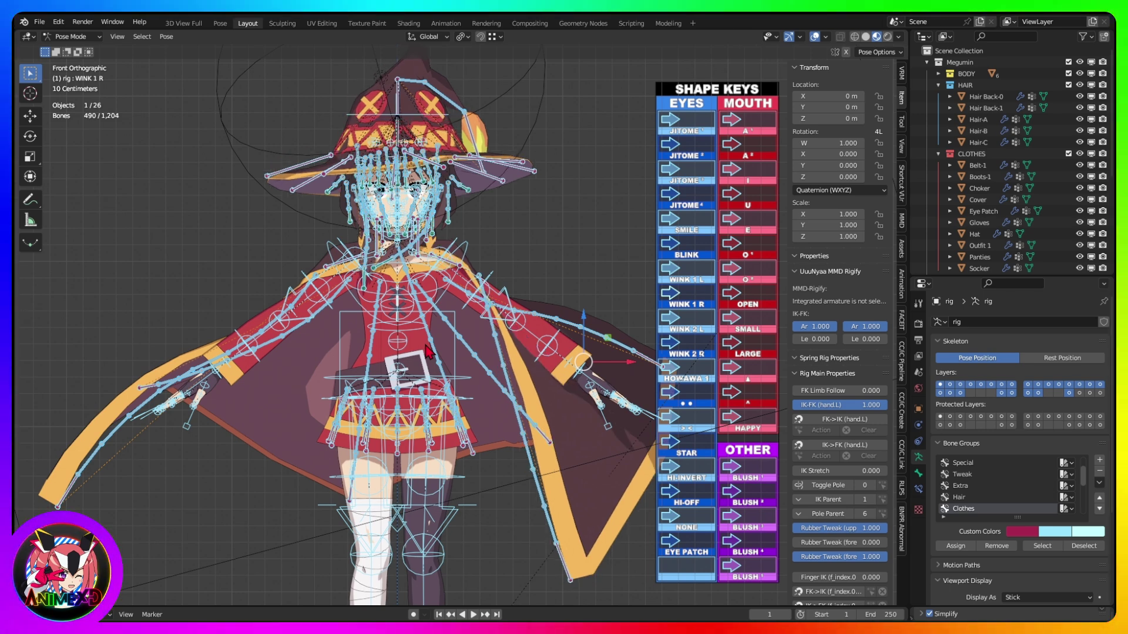
{"action": "key", "text": "alt+g"}
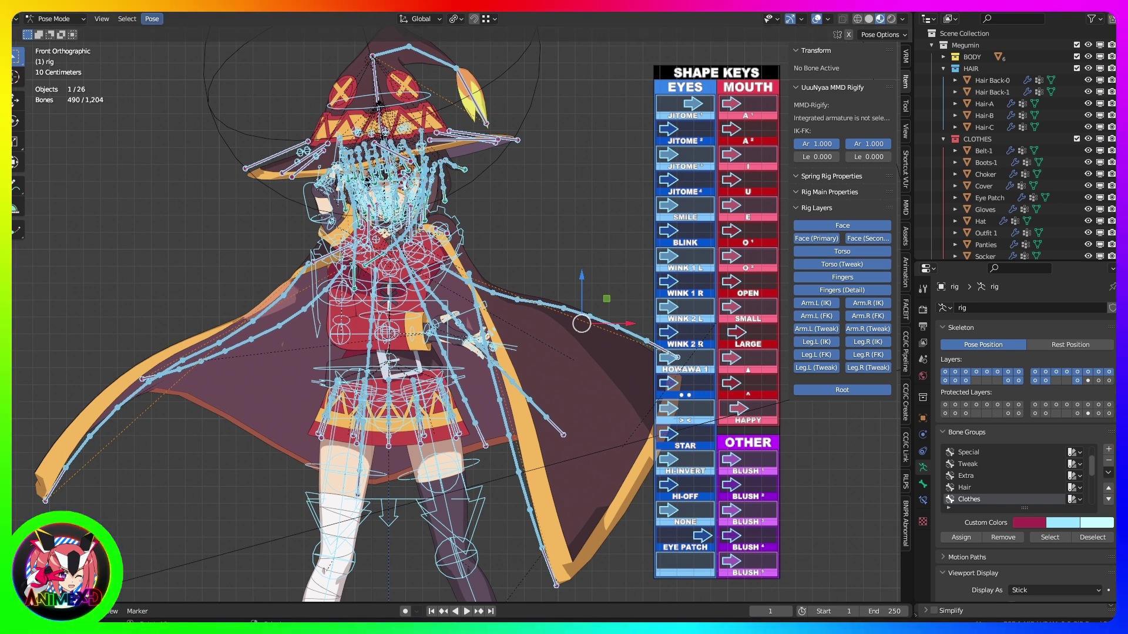
Step: Apply Clear Transform All to the selected bones of the posed rig
{"action": "left_click", "coordinate": [152, 19]}
{"action": "mouse_move", "coordinate": [167, 35]}
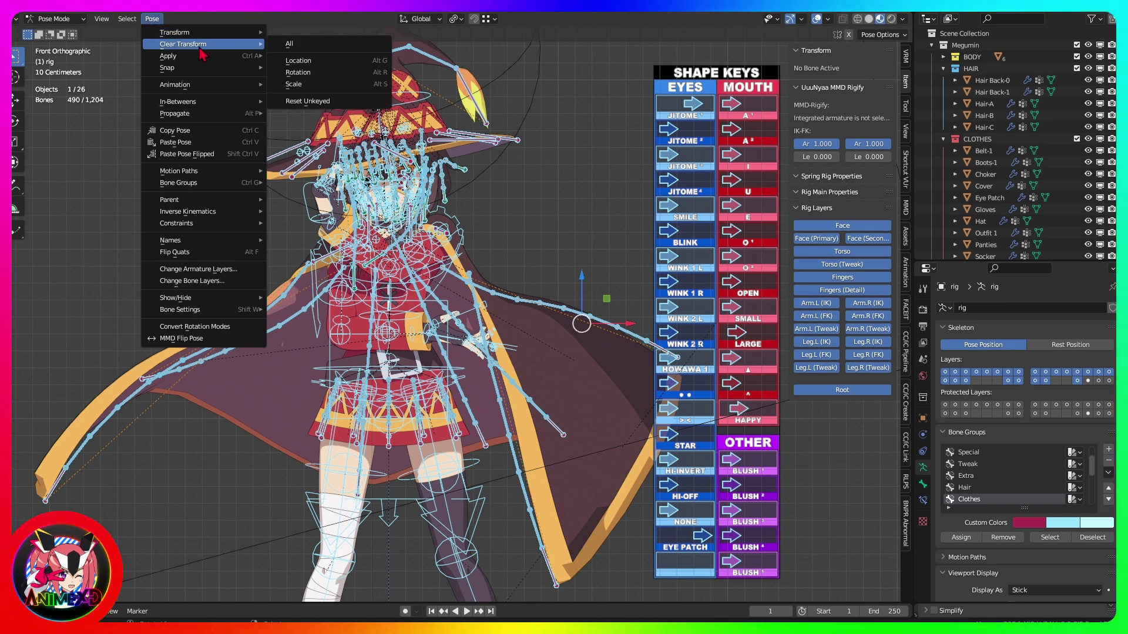
{"action": "left_click", "coordinate": [304, 47]}
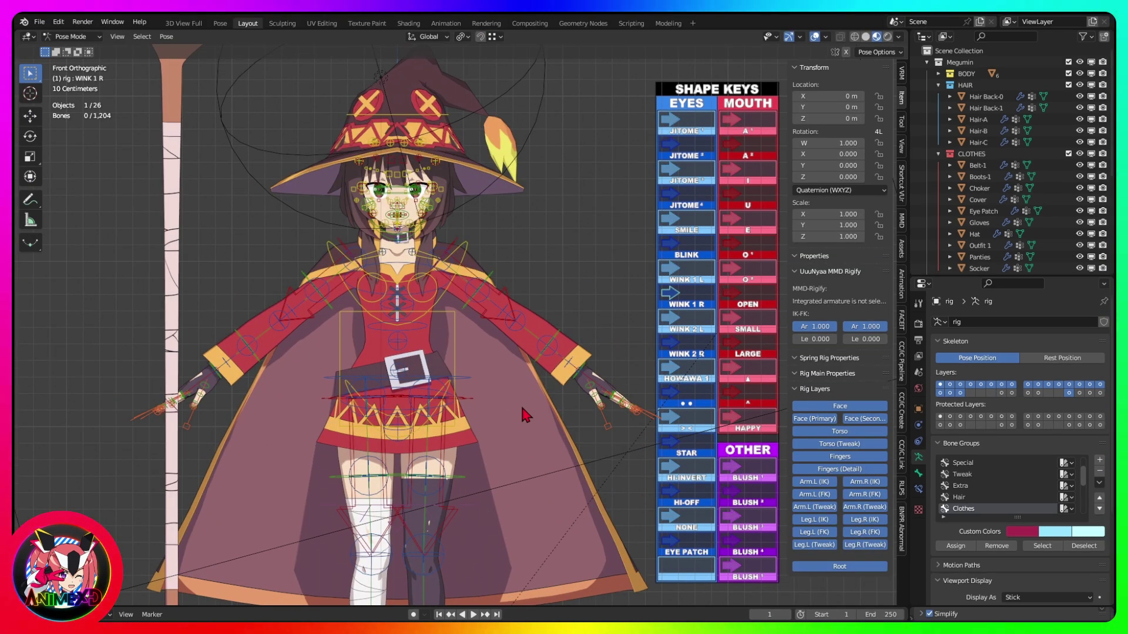
Step: Select the left hand's four finger master controls, scale them down to curl the fingers, and rotate them about their local X axis
{"action": "middle_click_drag", "start_coordinate": [621, 440], "coordinate": [486, 463], "text": "shift"}
{"action": "scroll", "coordinate": [503, 438], "scroll_direction": "up", "scroll_amount": 8}
{"action": "left_click", "coordinate": [527, 432]}
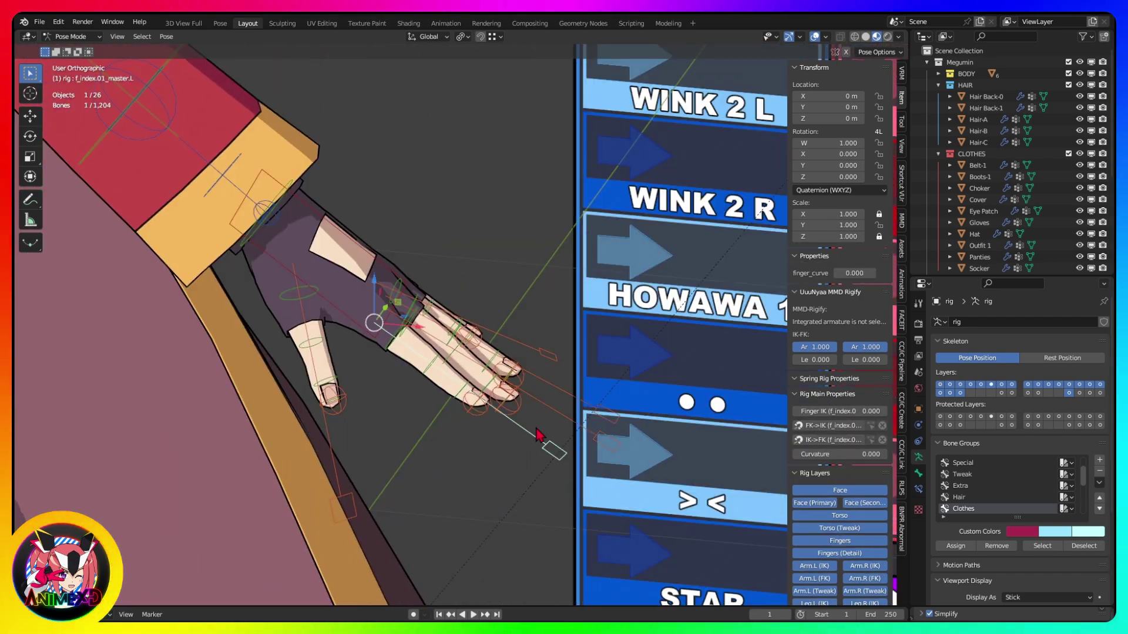
{"action": "left_click", "coordinate": [554, 410], "text": "shift"}
{"action": "left_click", "coordinate": [558, 389], "text": "shift"}
{"action": "left_click", "coordinate": [545, 354], "text": "shift"}
{"action": "key", "text": "KP_1"}
{"action": "key", "text": "s"}
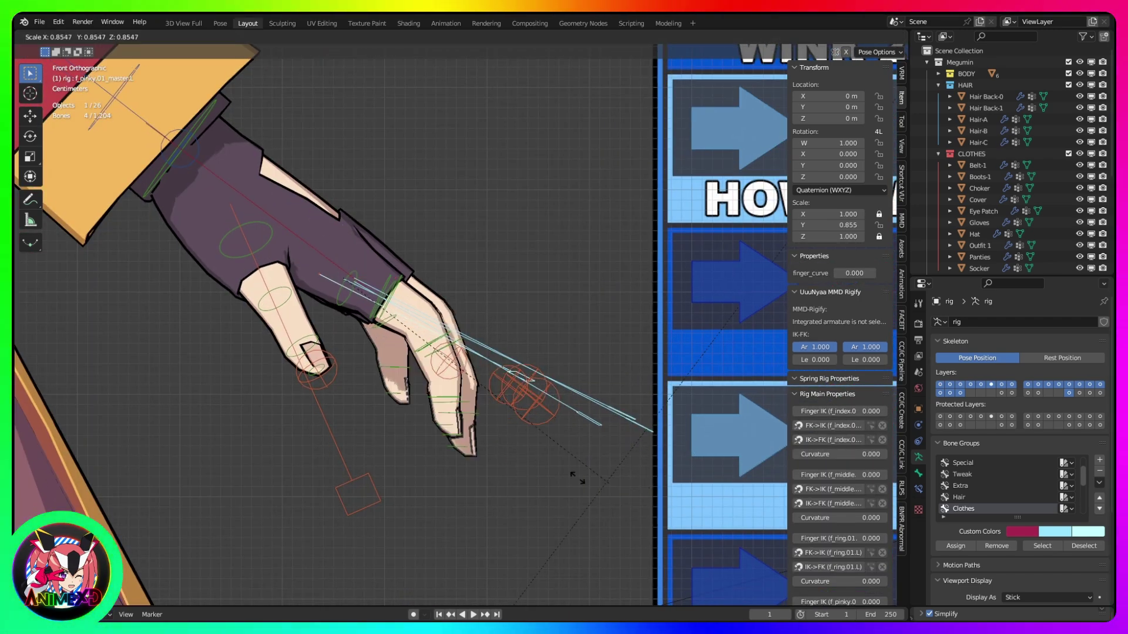
{"action": "left_click", "coordinate": [485, 430]}
{"action": "key", "text": "r"}
{"action": "key", "text": "x"}
{"action": "key", "text": "x"}
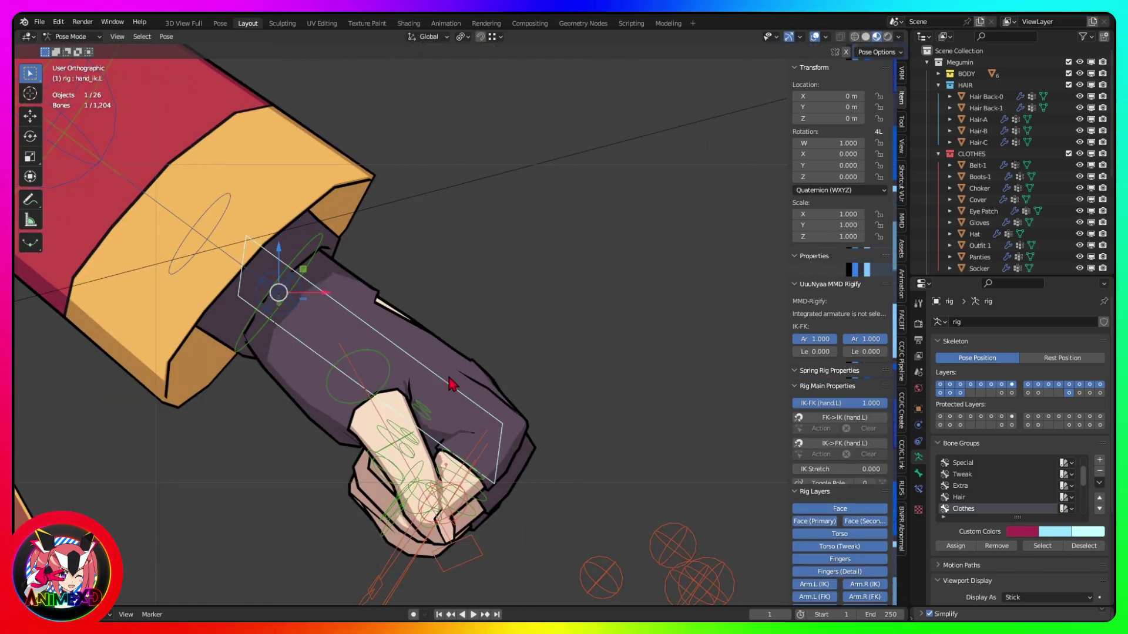
Step: Try moving the left hand's IK control and rotating the left forearm's FK control, cancelling both transforms
{"action": "scroll", "coordinate": [451, 384], "scroll_direction": "down", "scroll_amount": 5}
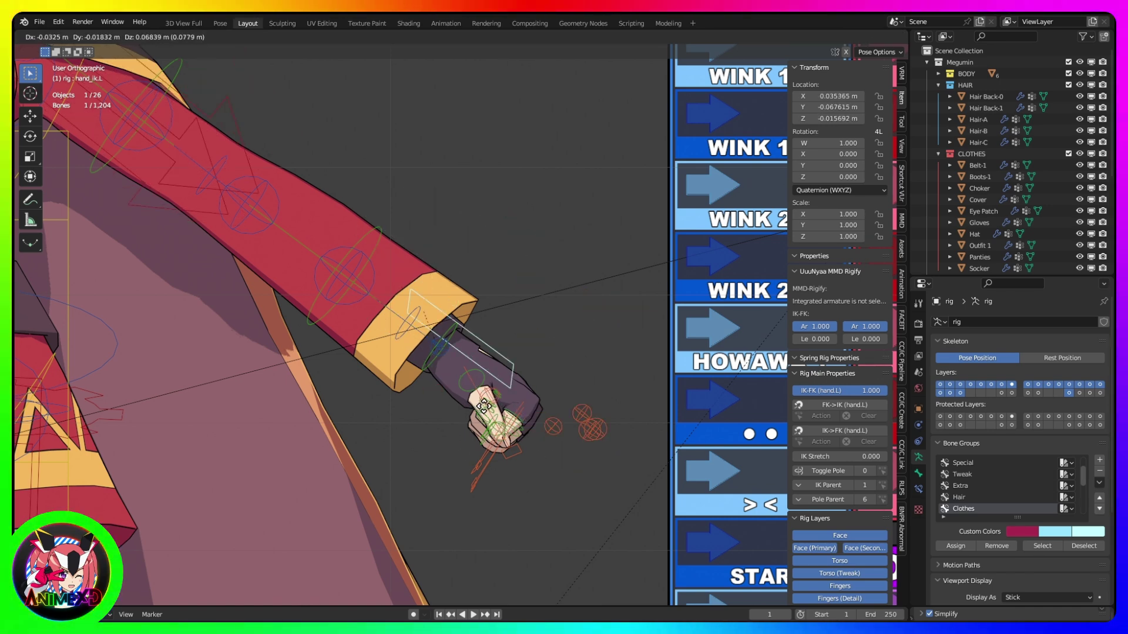
{"action": "right_click", "coordinate": [424, 406]}
{"action": "middle_click_drag", "start_coordinate": [398, 320], "coordinate": [477, 399], "text": "shift"}
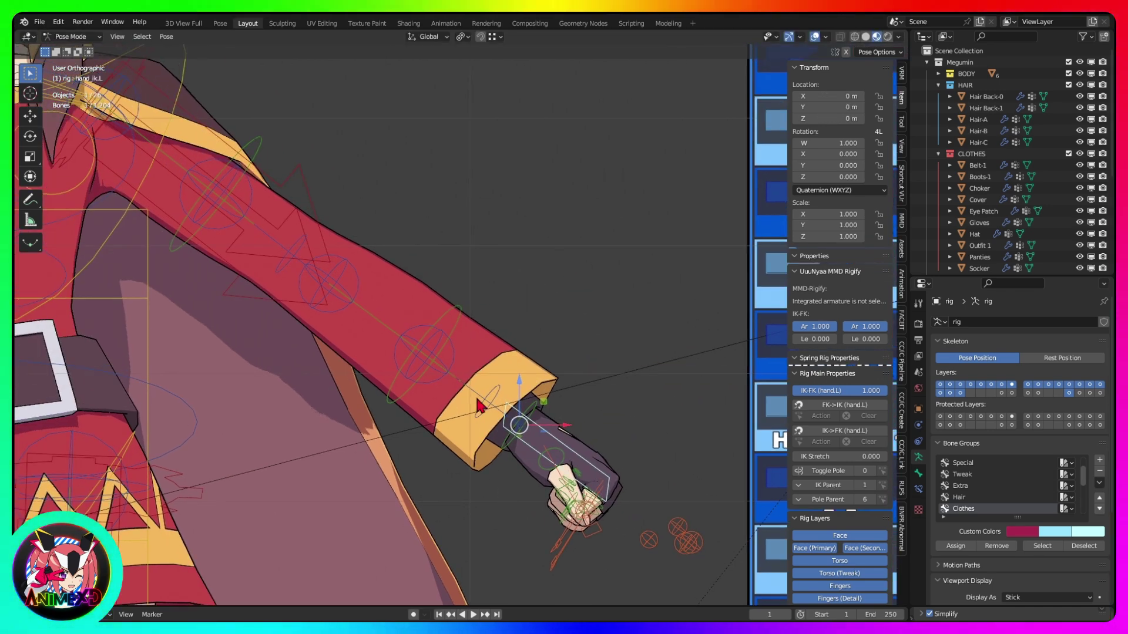
{"action": "left_click", "coordinate": [458, 317]}
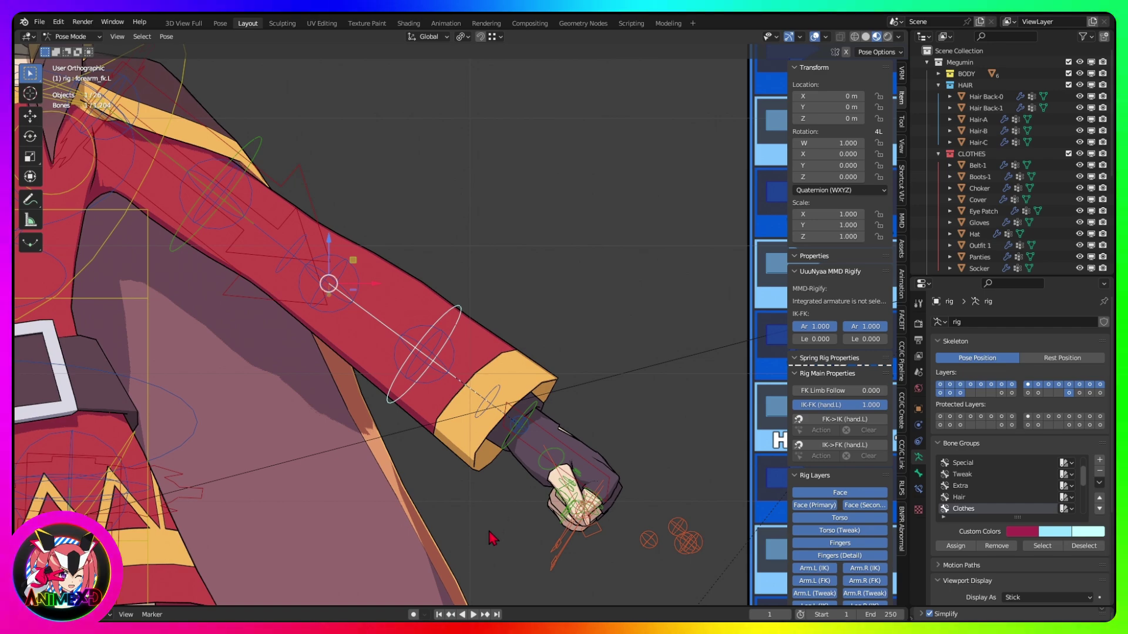
{"action": "key", "text": "r"}
{"action": "right_click", "coordinate": [403, 450]}
{"action": "middle_click_drag", "start_coordinate": [403, 450], "coordinate": [612, 532], "text": "shift"}
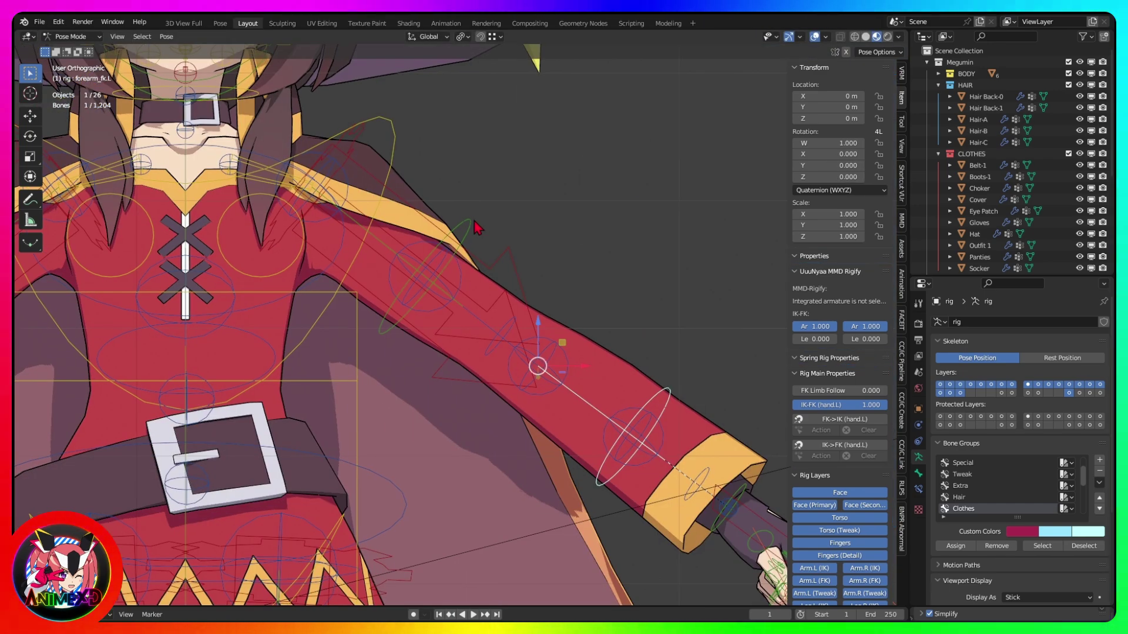
Step: Try rotating the left upper arm's FK control and cancel the rotation
{"action": "left_click", "coordinate": [472, 222]}
{"action": "scroll", "coordinate": [459, 338], "scroll_direction": "down", "scroll_amount": 3}
{"action": "key", "text": "r"}
{"action": "right_click", "coordinate": [605, 509]}
{"action": "scroll", "coordinate": [605, 508], "scroll_direction": "up", "scroll_amount": 3}
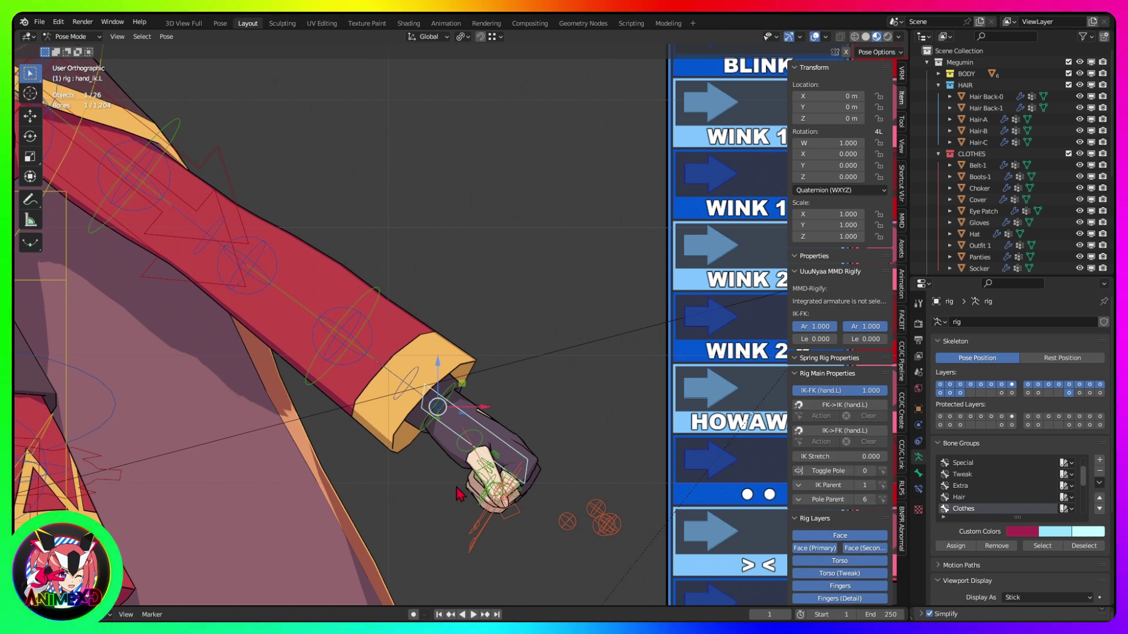
Step: Set the left hand's IK-FK value to 0 and try moving its IK control
{"action": "left_click", "coordinate": [844, 472]}
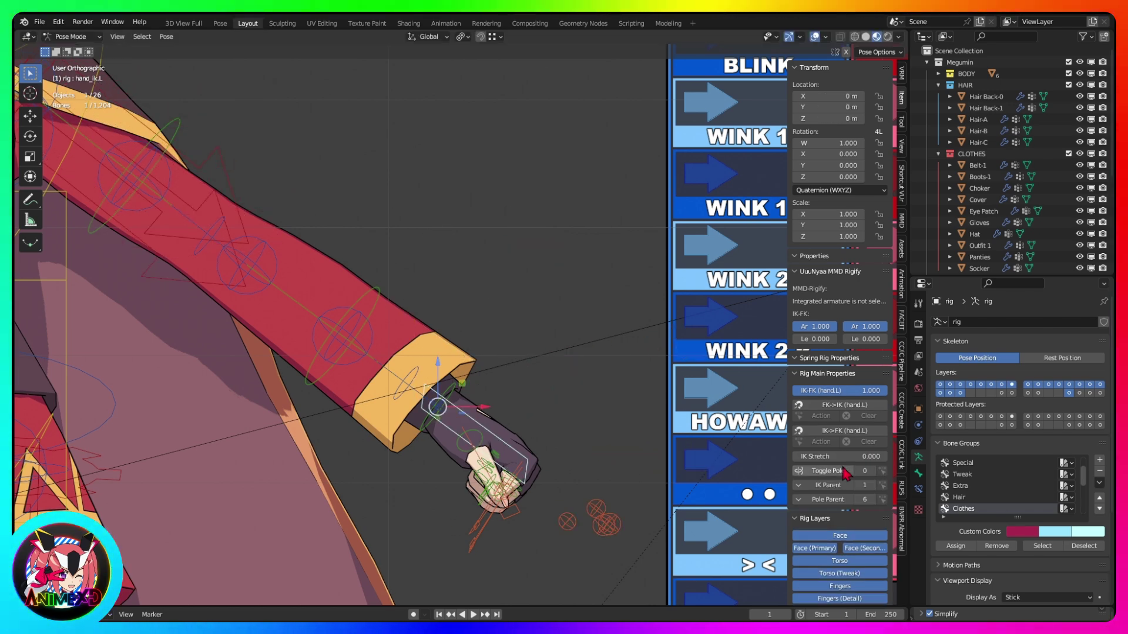
{"action": "left_click", "coordinate": [837, 390]}
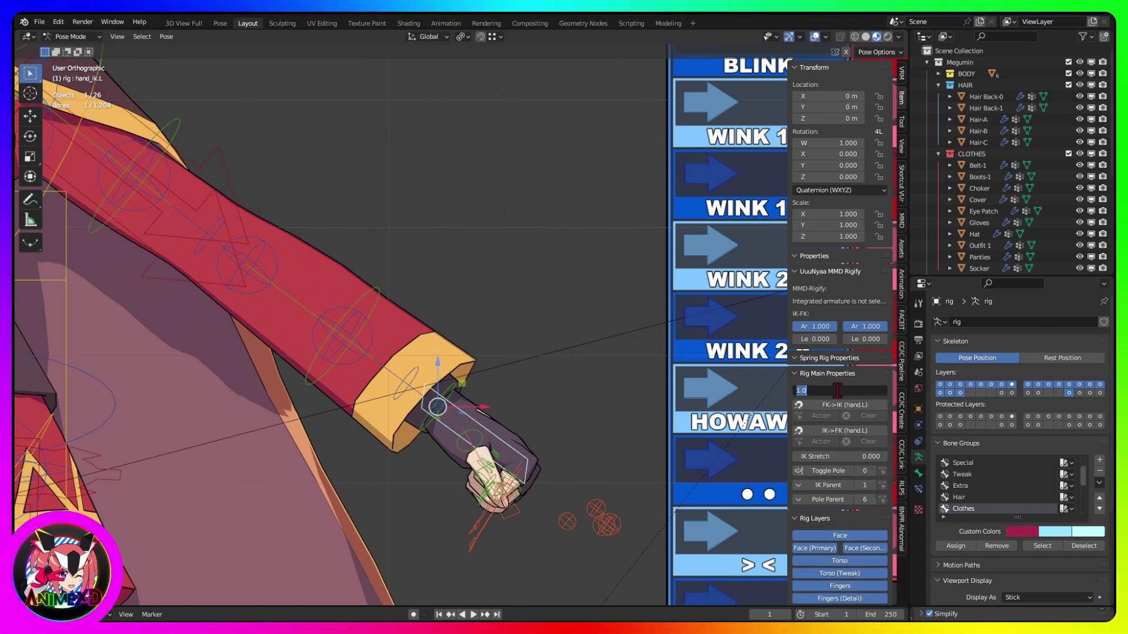
{"action": "type", "text": "0"}
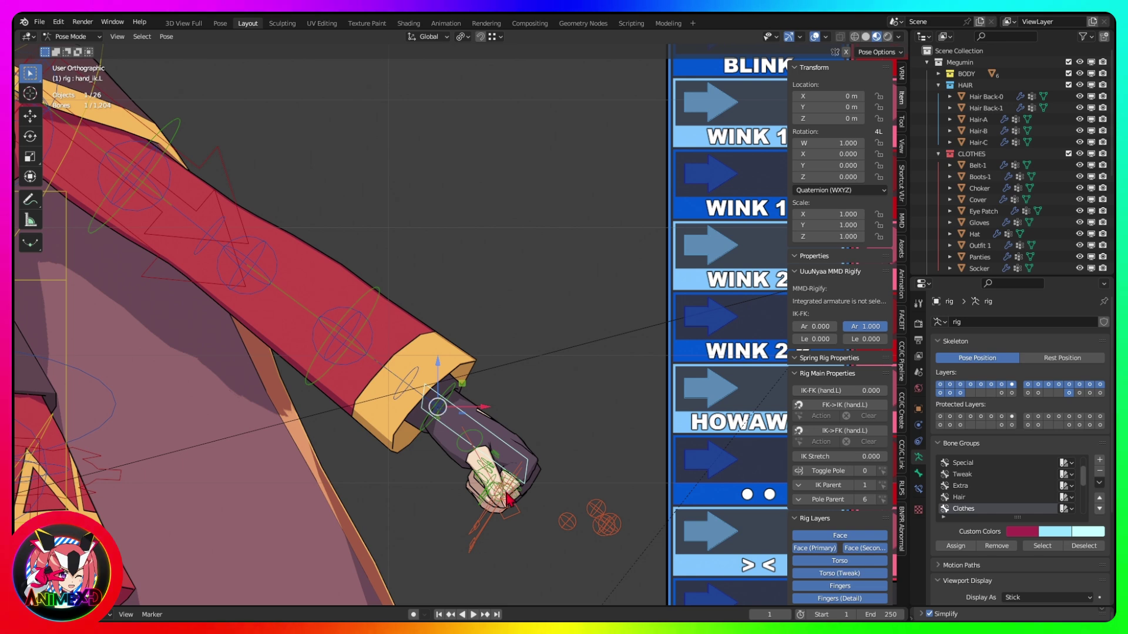
{"action": "type", "text": "g"}
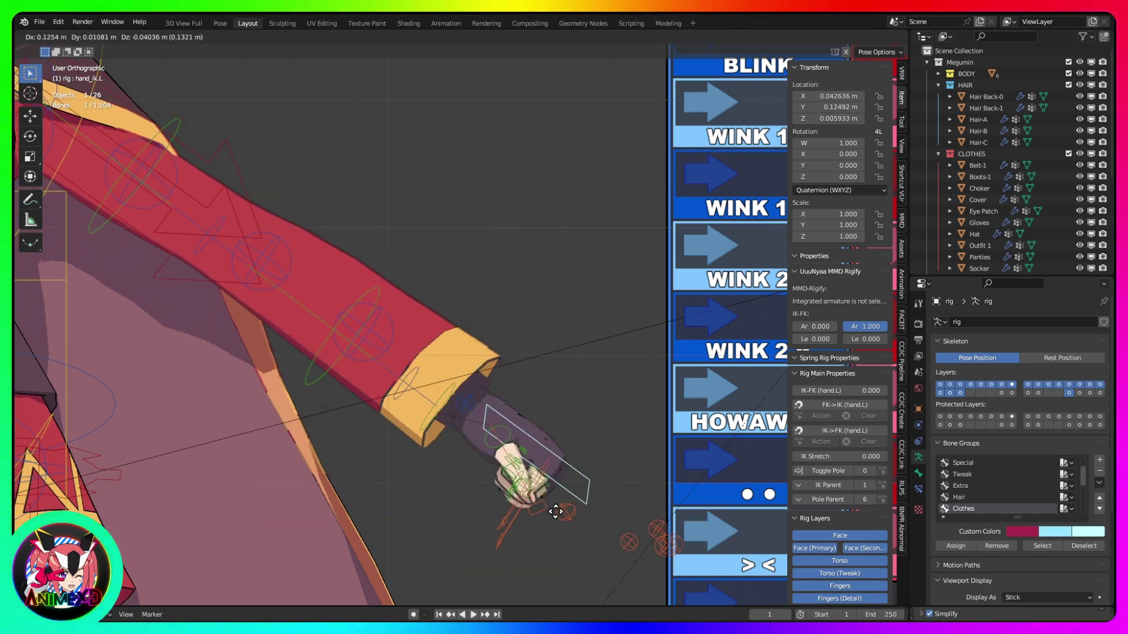
{"action": "right_click", "coordinate": [556, 512]}
Step: Set the left hand's IK Stretch to 1, try moving its IK control, and repeat the test with IK Stretch at 0
{"action": "scroll", "coordinate": [528, 456], "scroll_direction": "down", "scroll_amount": 2}
{"action": "key", "text": "g"}
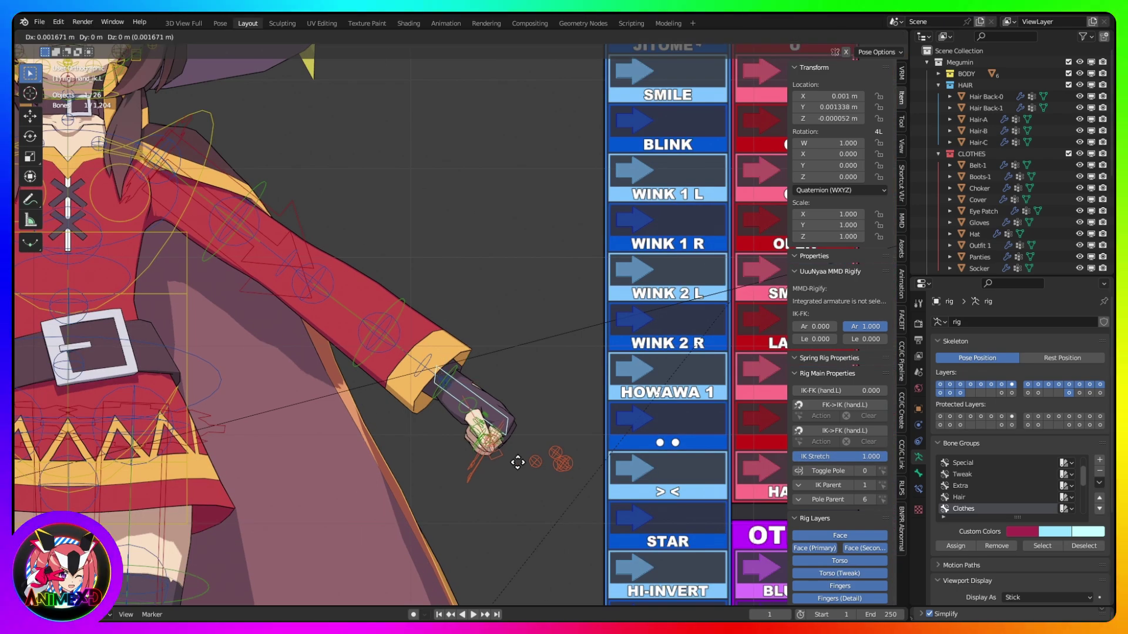
{"action": "mouse_move", "coordinate": [452, 405]}
{"action": "left_mouse_down"}
{"action": "mouse_move", "coordinate": [470, 412]}
{"action": "mouse_move", "coordinate": [461, 405]}
{"action": "left_mouse_up"}
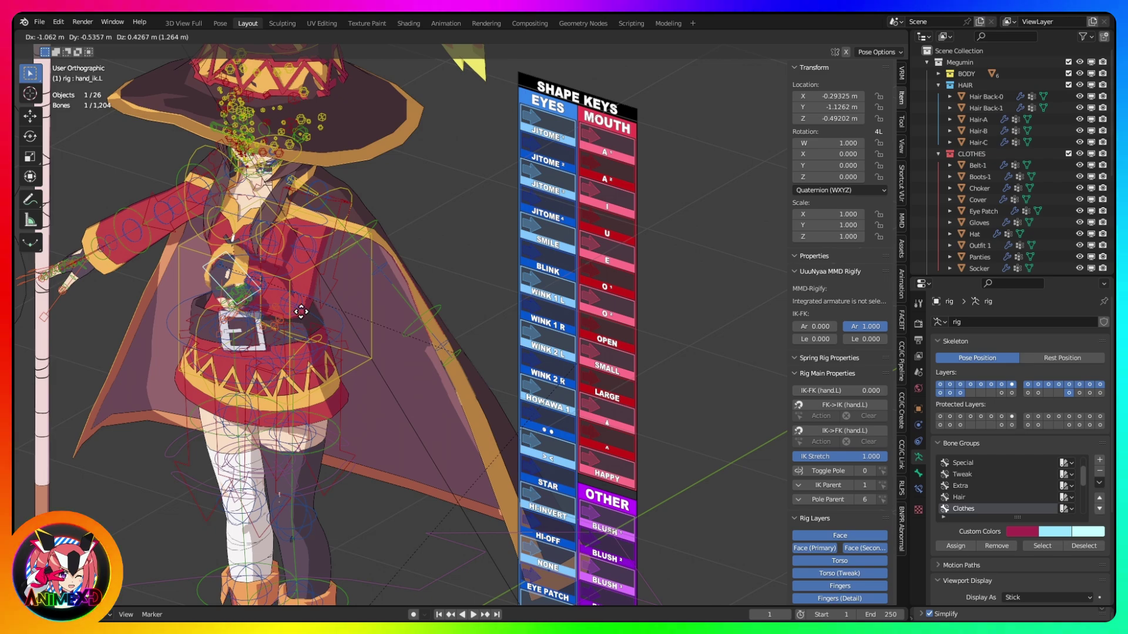
{"action": "right_click", "coordinate": [513, 352]}
{"action": "scroll", "coordinate": [516, 359], "scroll_direction": "up", "scroll_amount": 4}
{"action": "key", "text": "KP_1"}
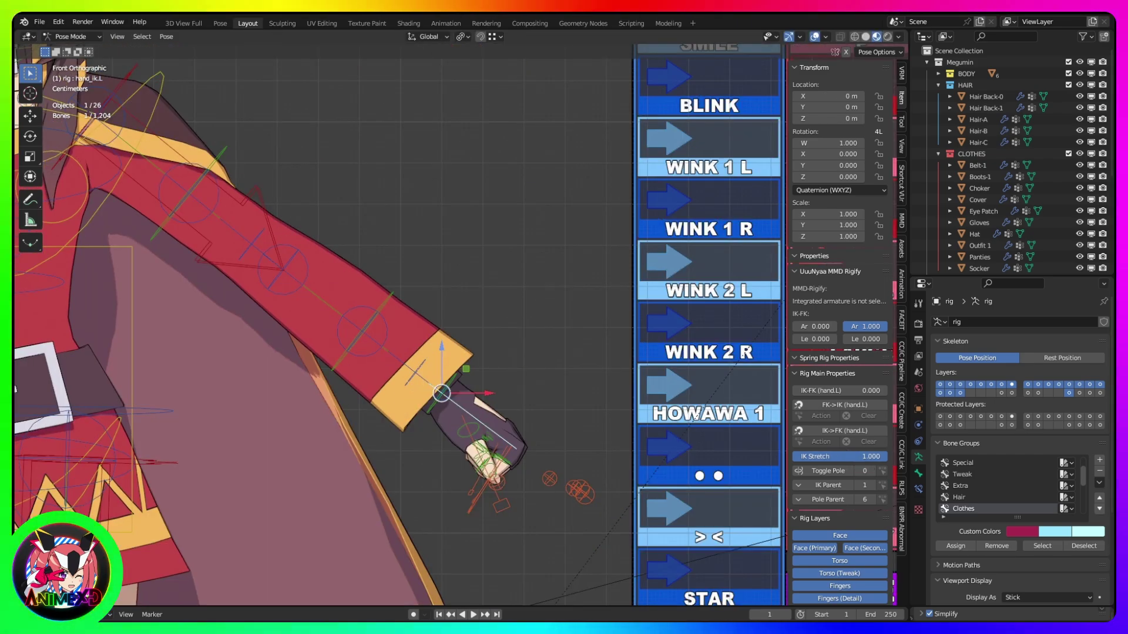
{"action": "scroll", "coordinate": [483, 367], "scroll_direction": "down", "scroll_amount": 3}
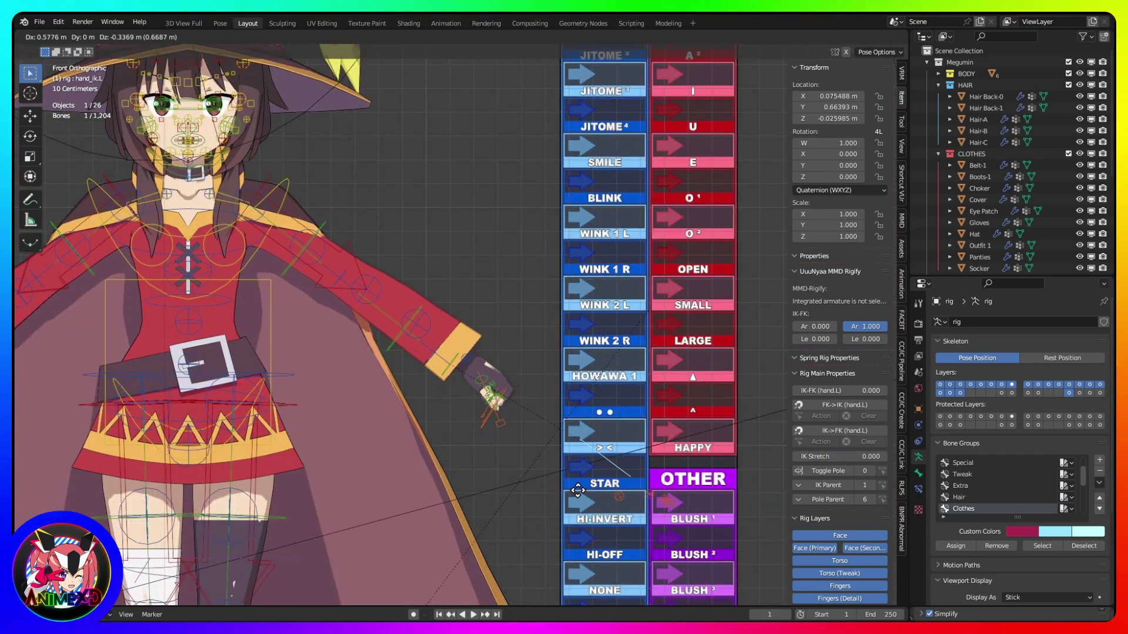
{"action": "key", "text": "Escape"}
Step: Set the left hand's IK-FK value to 1 and try moving its IK control from an angled view
{"action": "middle_click_drag", "start_coordinate": [578, 491], "coordinate": [638, 417]}
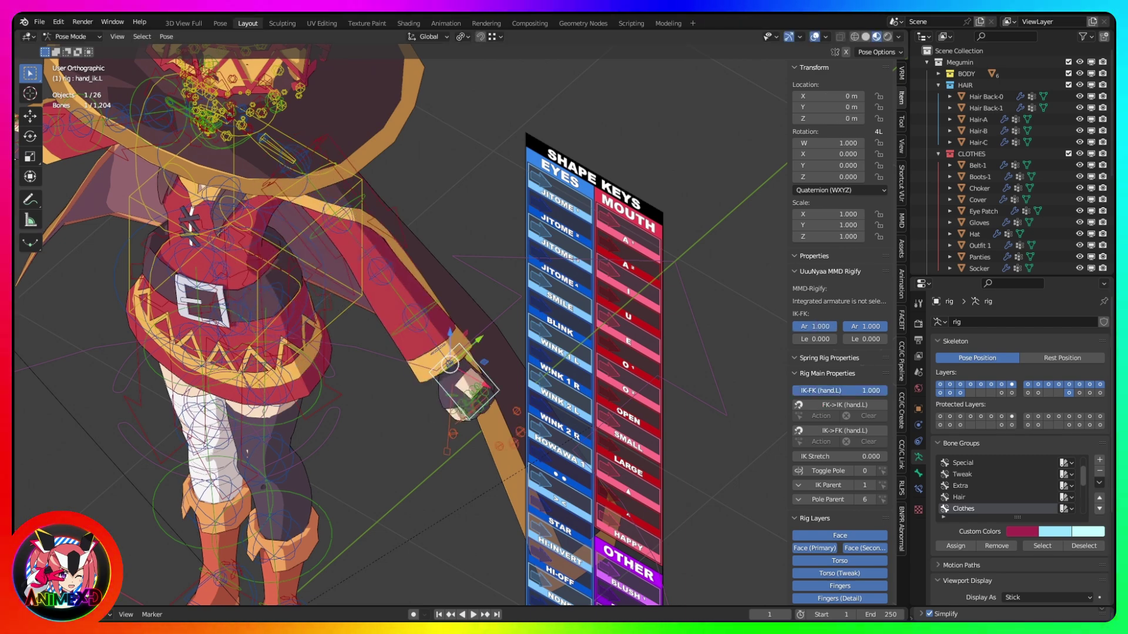
{"action": "middle_click_drag", "start_coordinate": [474, 430], "coordinate": [522, 417]}
{"action": "scroll", "coordinate": [527, 421], "scroll_direction": "up", "scroll_amount": 2}
{"action": "key", "text": "g"}
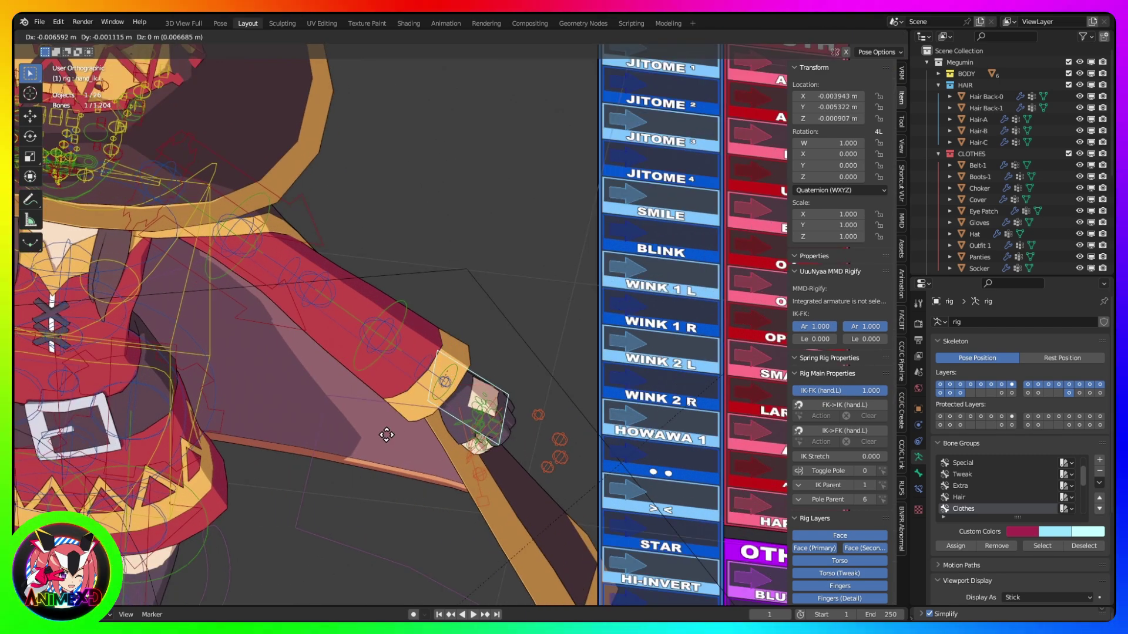
{"action": "key", "text": "Escape"}
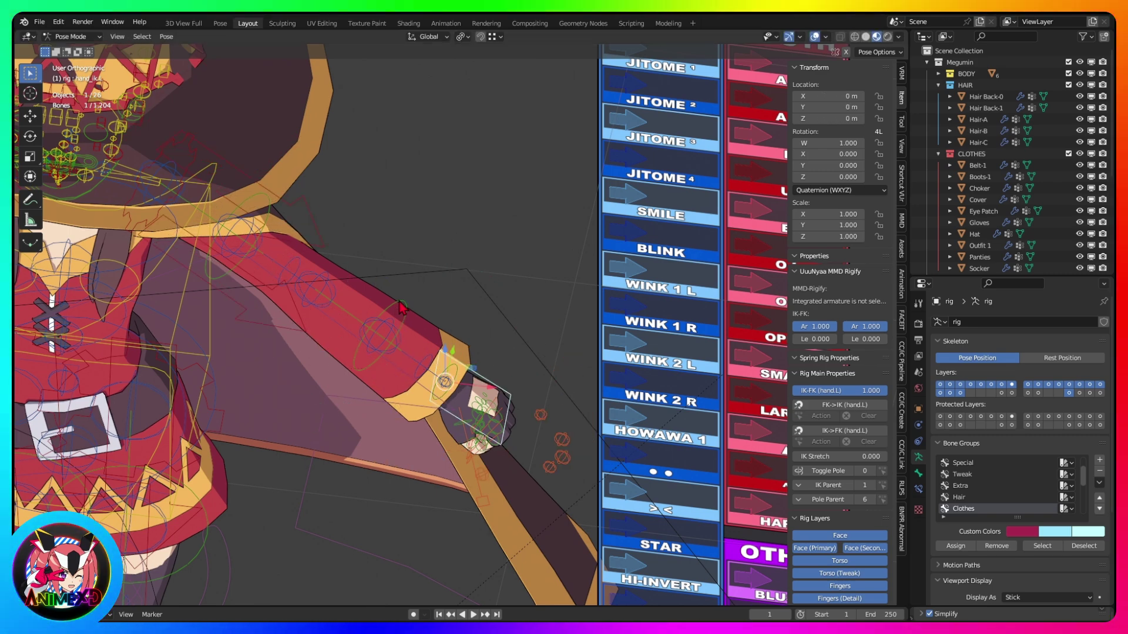
Step: Try rotating the left forearm's FK control in the front view and cancel the rotation
{"action": "left_click", "coordinate": [433, 385]}
{"action": "key", "text": "KP_1"}
{"action": "scroll", "coordinate": [345, 443], "scroll_direction": "down", "scroll_amount": 3}
{"action": "middle_click_drag", "start_coordinate": [345, 443], "coordinate": [568, 464], "text": "shift"}
{"action": "key", "text": "r"}
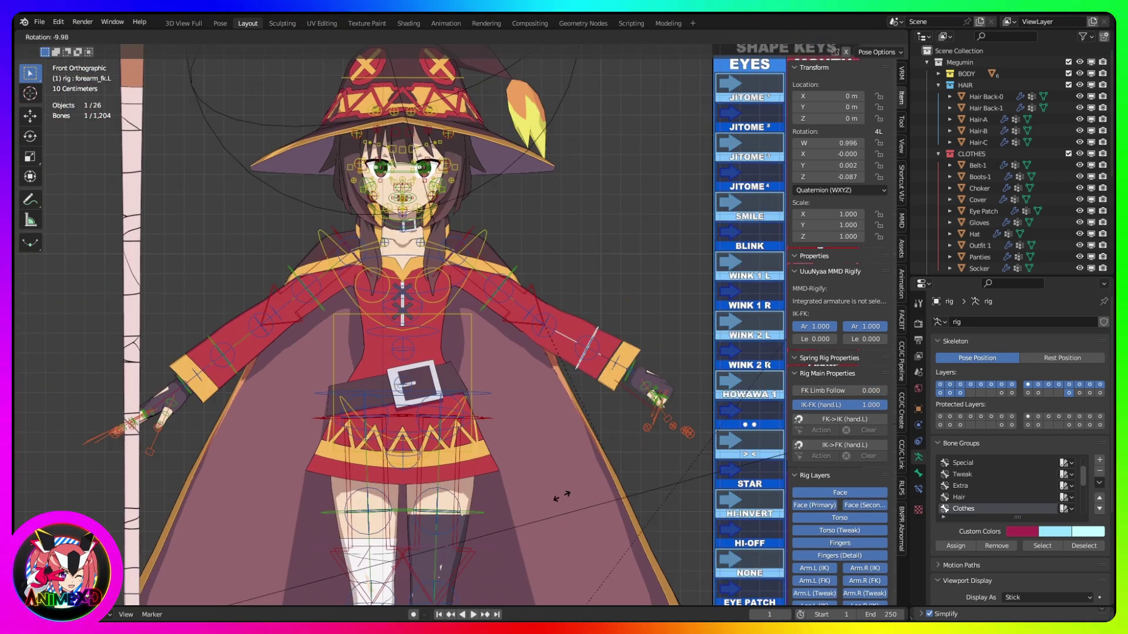
{"action": "key", "text": "Escape"}
Step: Set the left arm's IK-FK value to 0 and try rotating the left hand's IK control
{"action": "left_click_drag", "start_coordinate": [863, 405], "coordinate": [769, 405]}
{"action": "left_click", "coordinate": [648, 439]}
{"action": "left_click", "coordinate": [644, 419]}
{"action": "key", "text": "r"}
{"action": "key", "text": "Escape"}
{"action": "scroll", "coordinate": [538, 491], "scroll_direction": "down", "scroll_amount": 1}
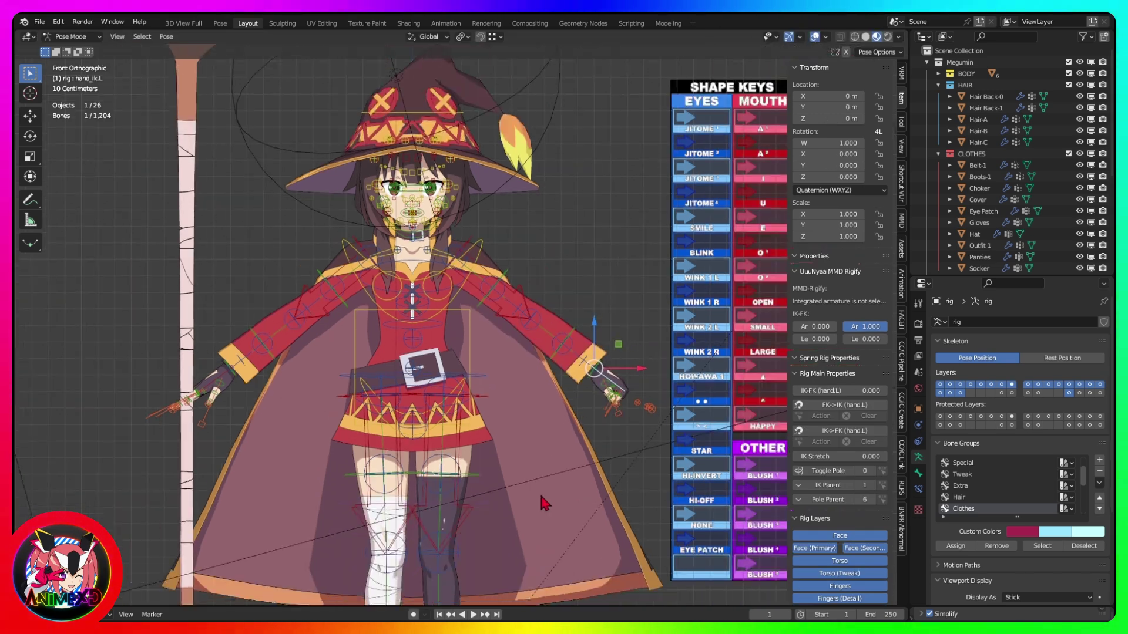
Step: Try moving the left foot's IK control forward and up in the right side view, cancelling the move
{"action": "key", "text": "KP_3"}
{"action": "middle_click_drag", "start_coordinate": [538, 491], "coordinate": [610, 225], "text": "shift"}
{"action": "scroll", "coordinate": [608, 477], "scroll_direction": "up", "scroll_amount": 1}
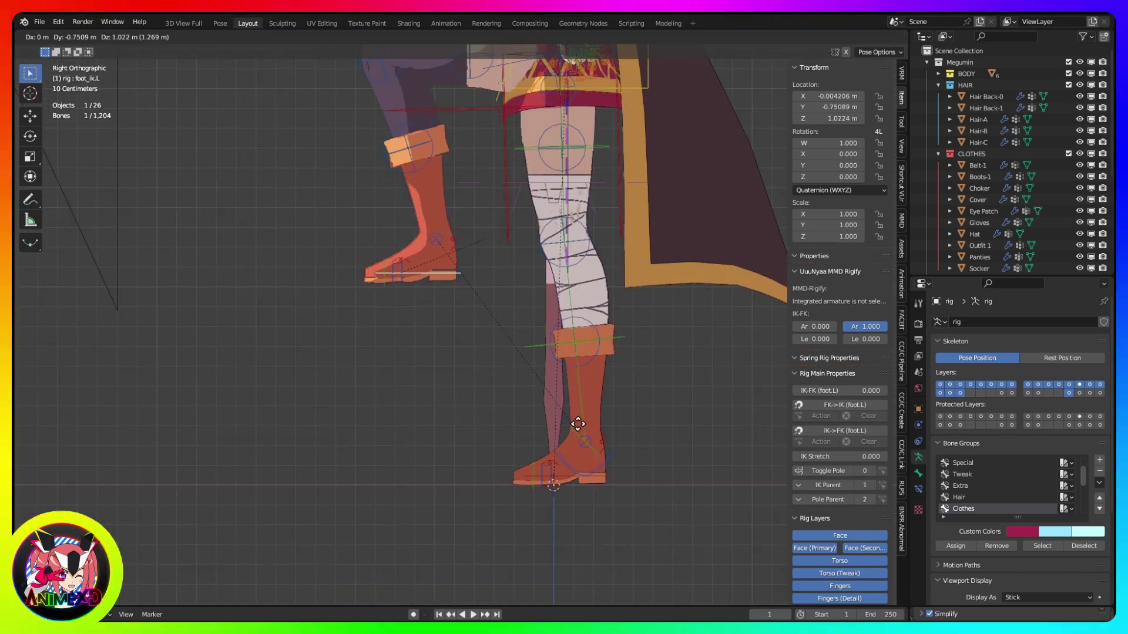
{"action": "key", "text": "Escape"}
Step: Set the left foot's IK-FK value to 1 and try rotating the left shin's FK control
{"action": "left_click", "coordinate": [624, 445]}
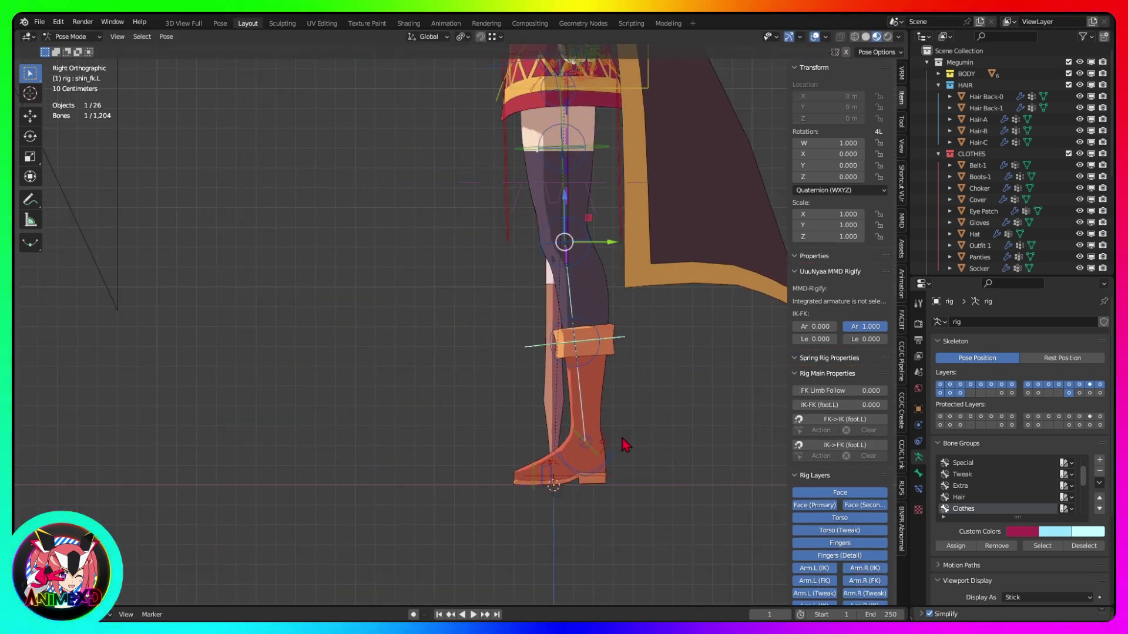
{"action": "key", "text": "Escape"}
{"action": "left_click_drag", "start_coordinate": [834, 405], "coordinate": [899, 405]}
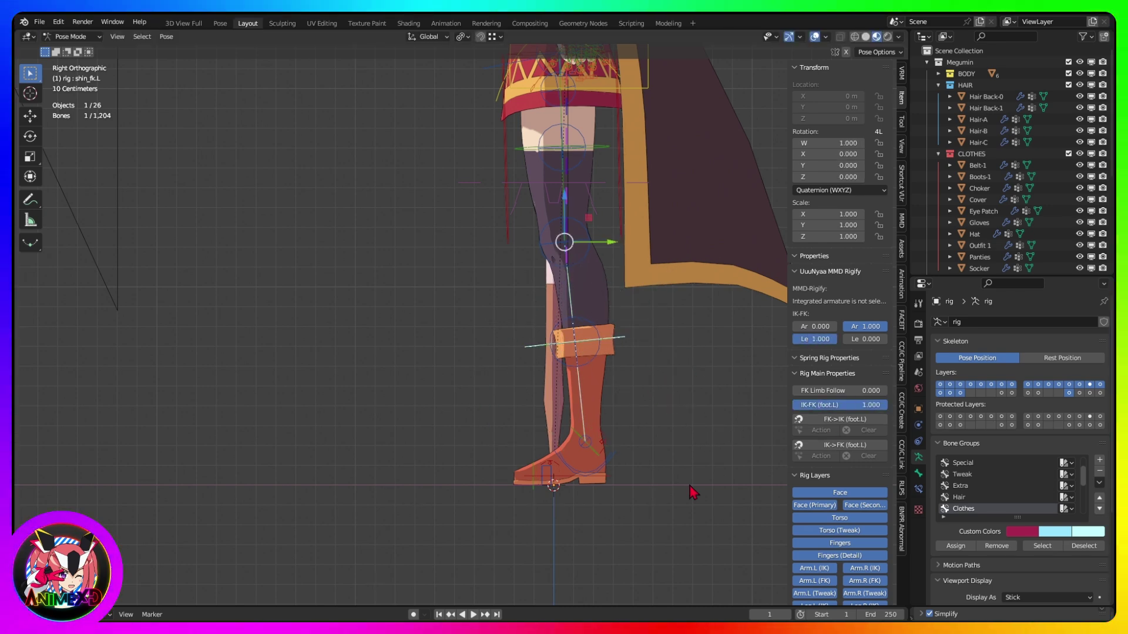
{"action": "key", "text": "r"}
{"action": "key", "text": "Escape"}
Step: Try rotating the left foot's FK control at the ankle and cancel the rotation
{"action": "left_click", "coordinate": [584, 443]}
{"action": "key", "text": "r"}
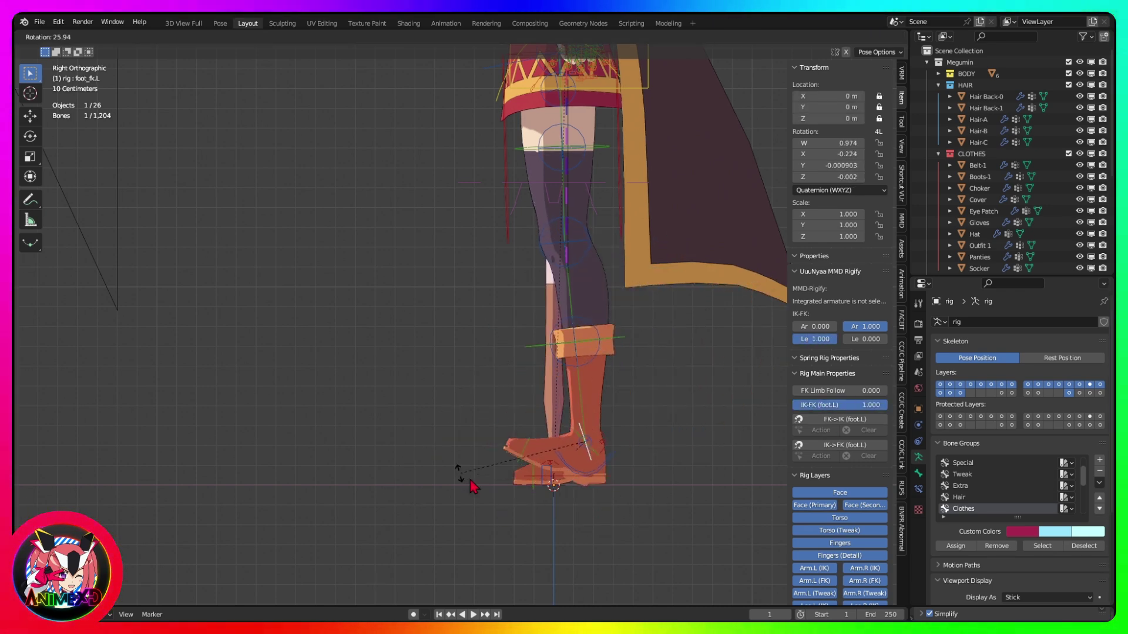
{"action": "right_click", "coordinate": [470, 480]}
Step: Try moving the left foot's IK control from an angled view while the leg is in FK mode
{"action": "middle_click_drag", "start_coordinate": [470, 480], "coordinate": [543, 503]}
{"action": "left_click", "coordinate": [624, 451]}
{"action": "key", "text": "r"}
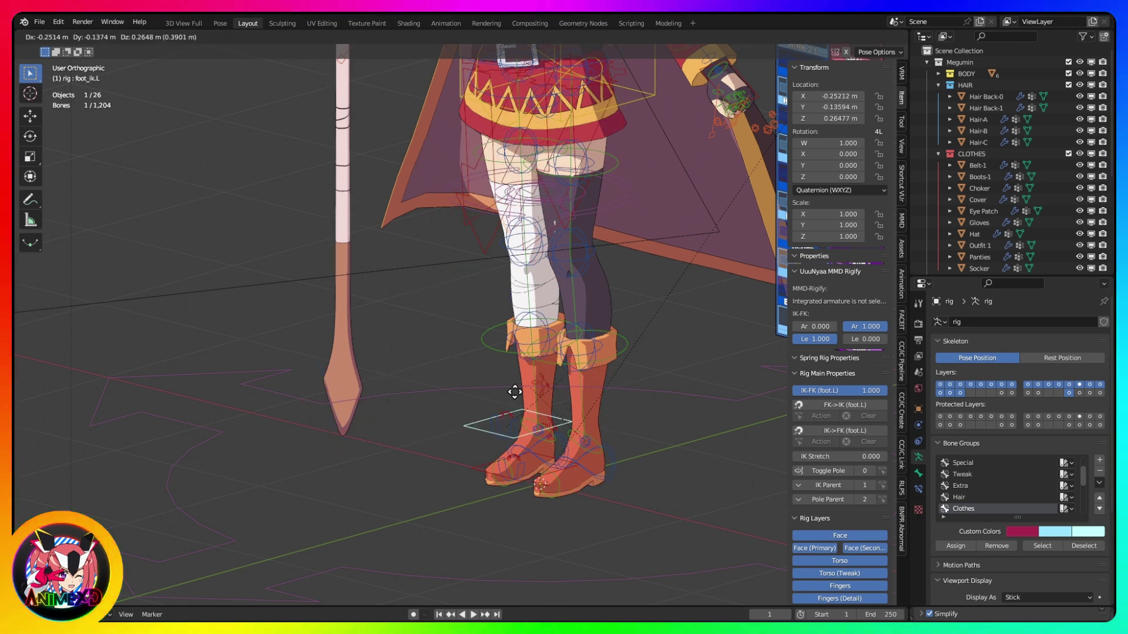
{"action": "right_click", "coordinate": [515, 392]}
Step: Try moving and scaling the shared eye control in the front view, cancelling both transforms
{"action": "key", "text": "KP_1"}
{"action": "scroll", "coordinate": [551, 501], "scroll_direction": "down", "scroll_amount": 5}
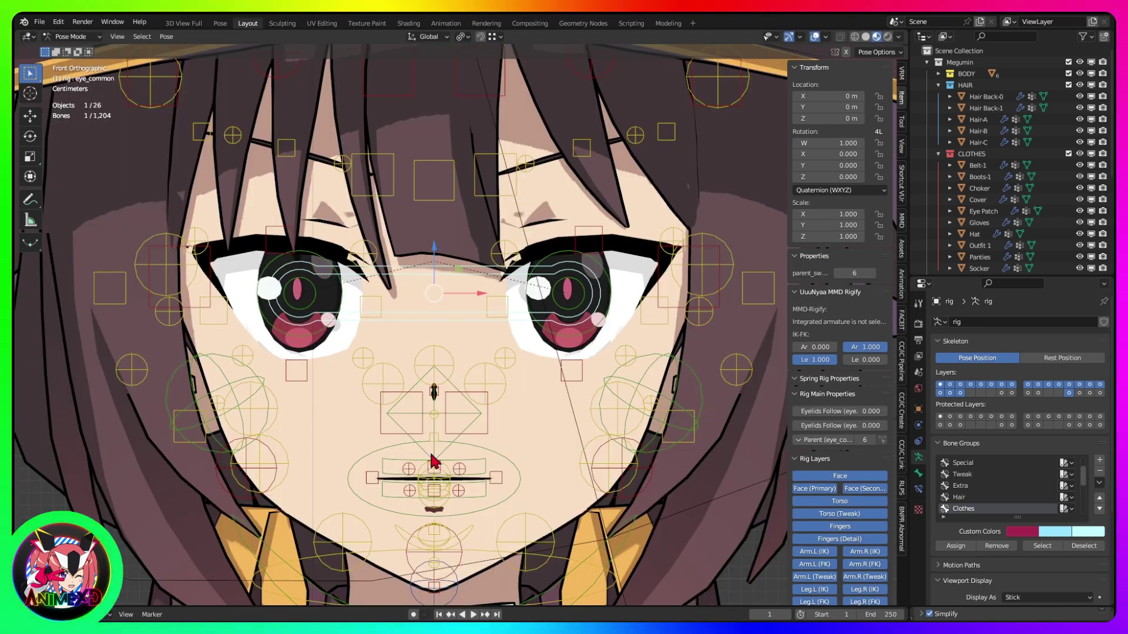
{"action": "key", "text": "g"}
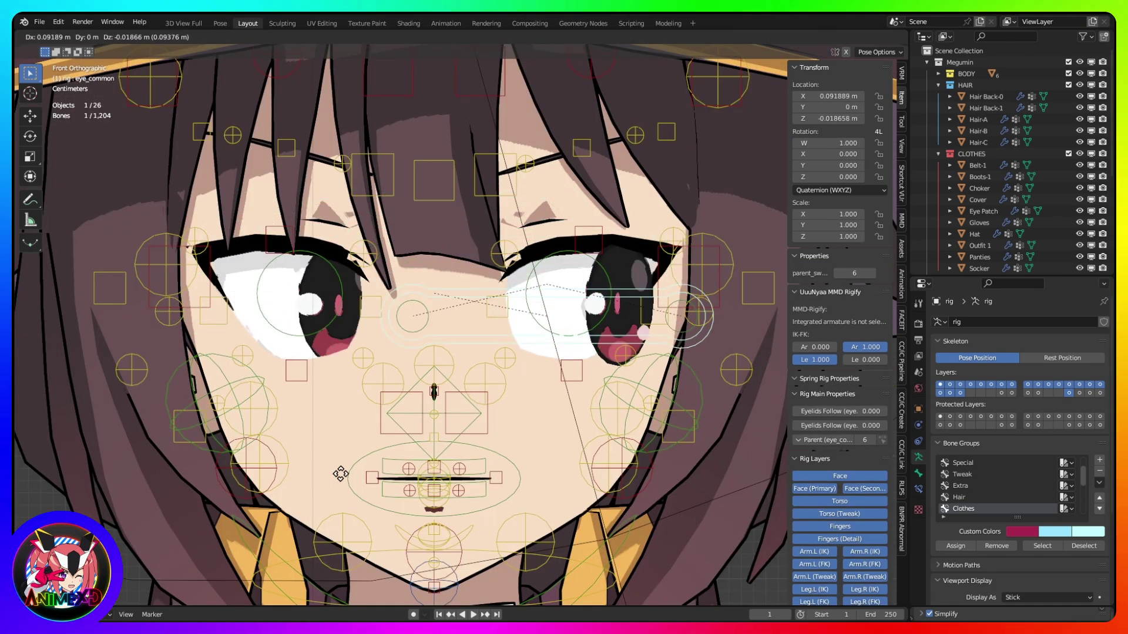
{"action": "key", "text": "Escape"}
{"action": "key", "text": "s"}
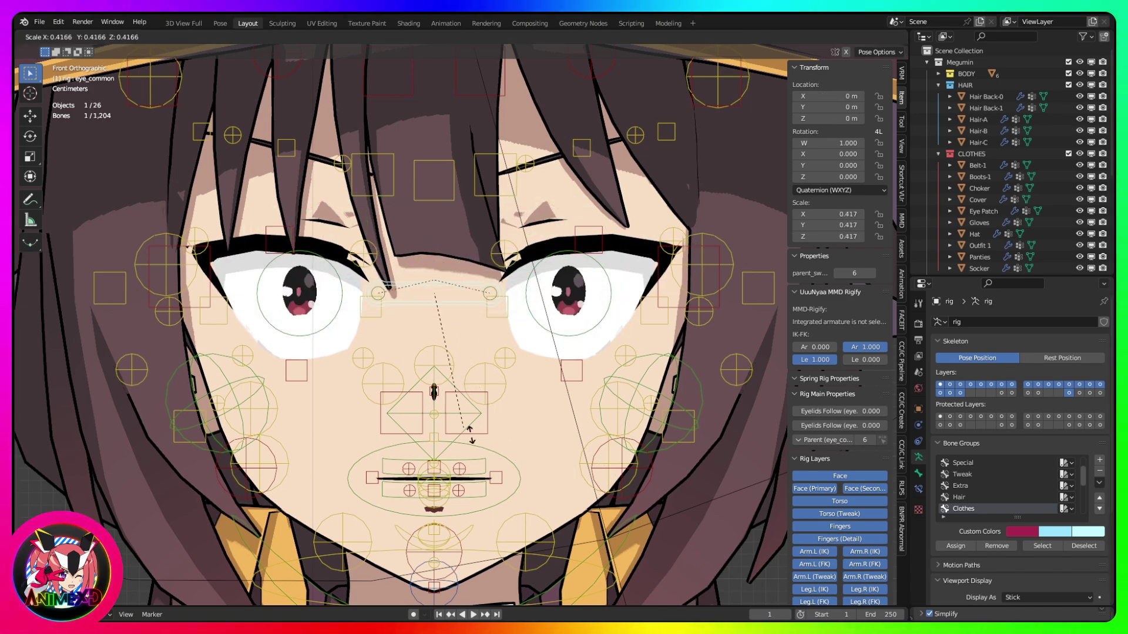
{"action": "key", "text": "Escape"}
Step: Examine the placement of the shared eye control in front of the face from an angled view
{"action": "middle_click_drag", "start_coordinate": [549, 407], "coordinate": [634, 353]}
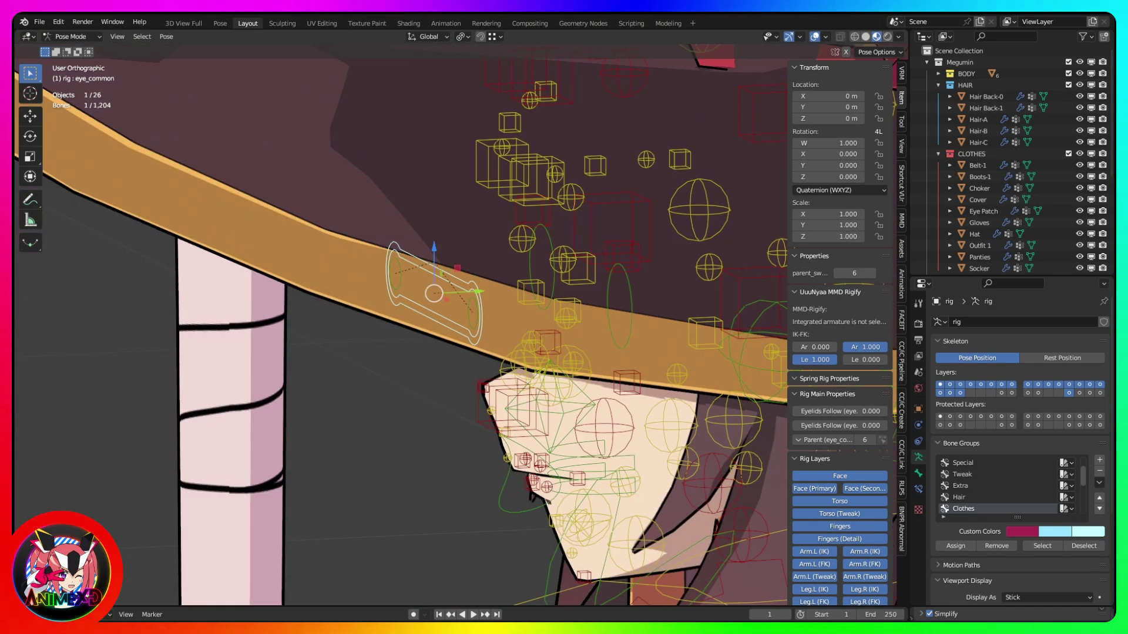
{"action": "right_click", "coordinate": [407, 438]}
{"action": "middle_click_drag", "start_coordinate": [407, 438], "coordinate": [461, 385]}
{"action": "key", "text": "Escape"}
Step: Set both Eyelids Follow values to 1.000 and move the shared eye control in the front view
{"action": "key", "text": "KP_1"}
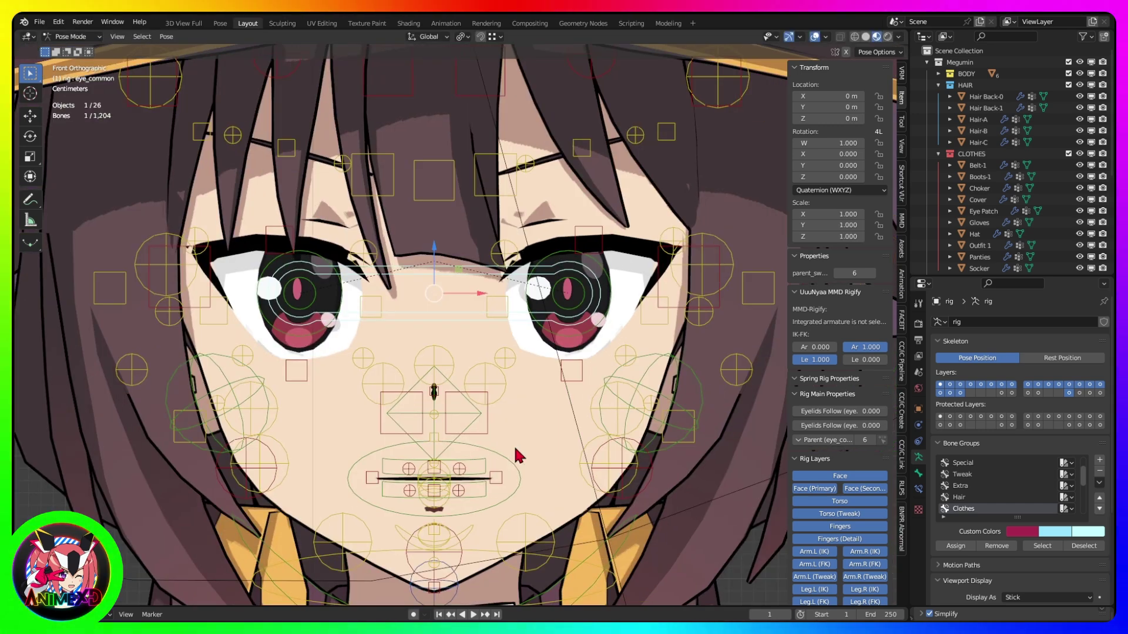
{"action": "key", "text": "g"}
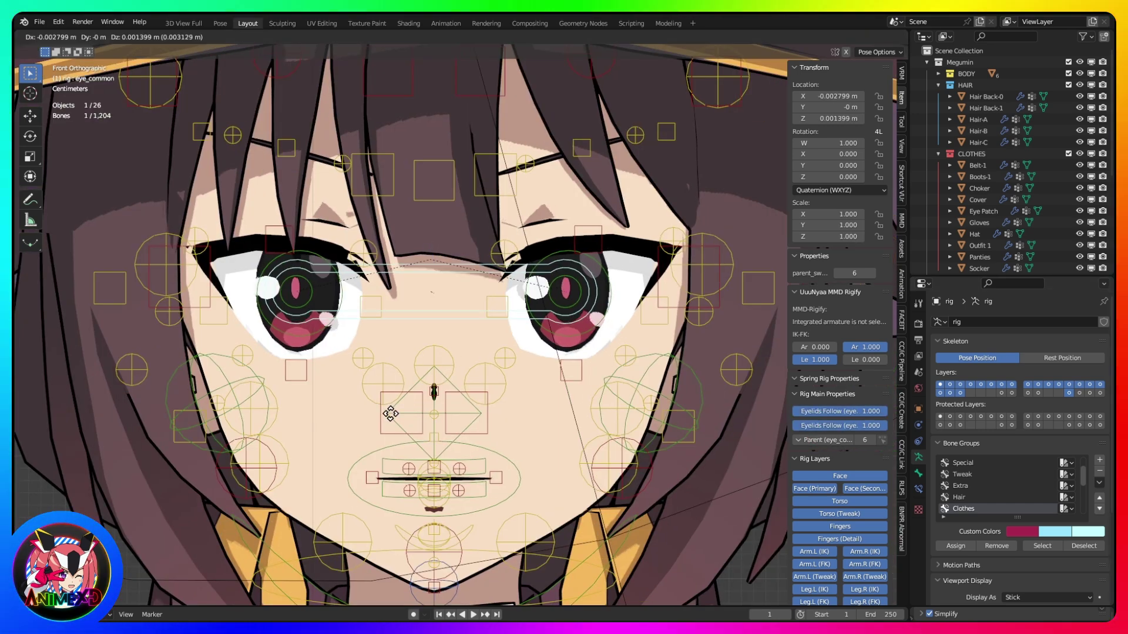